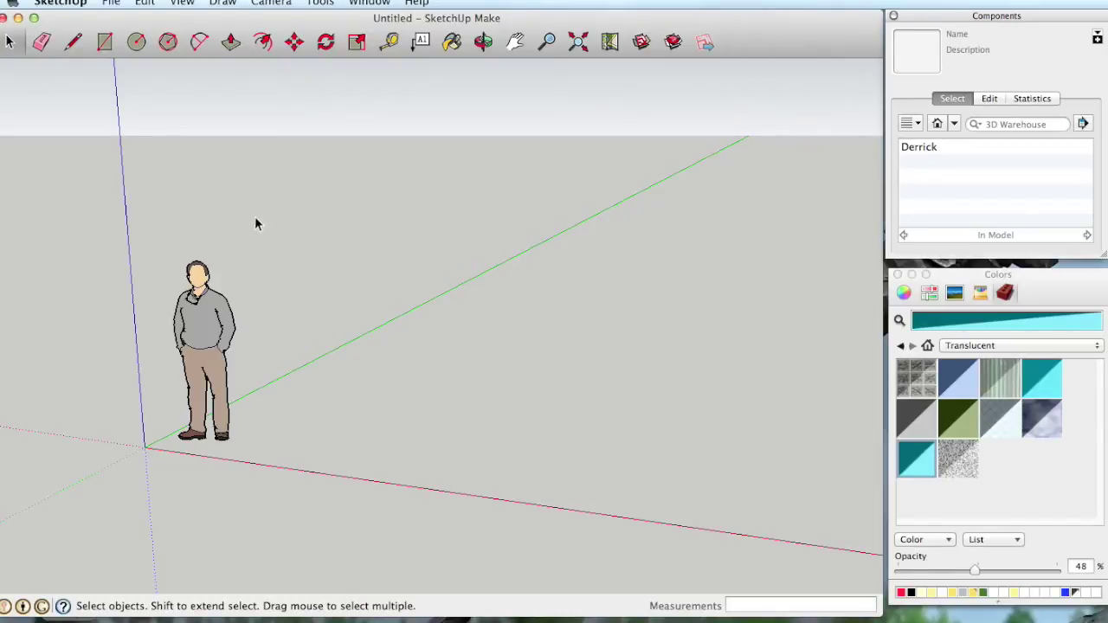
Draw a 2' by 3' rectangle on the ground beside the standing figure.
left_click(104, 42)
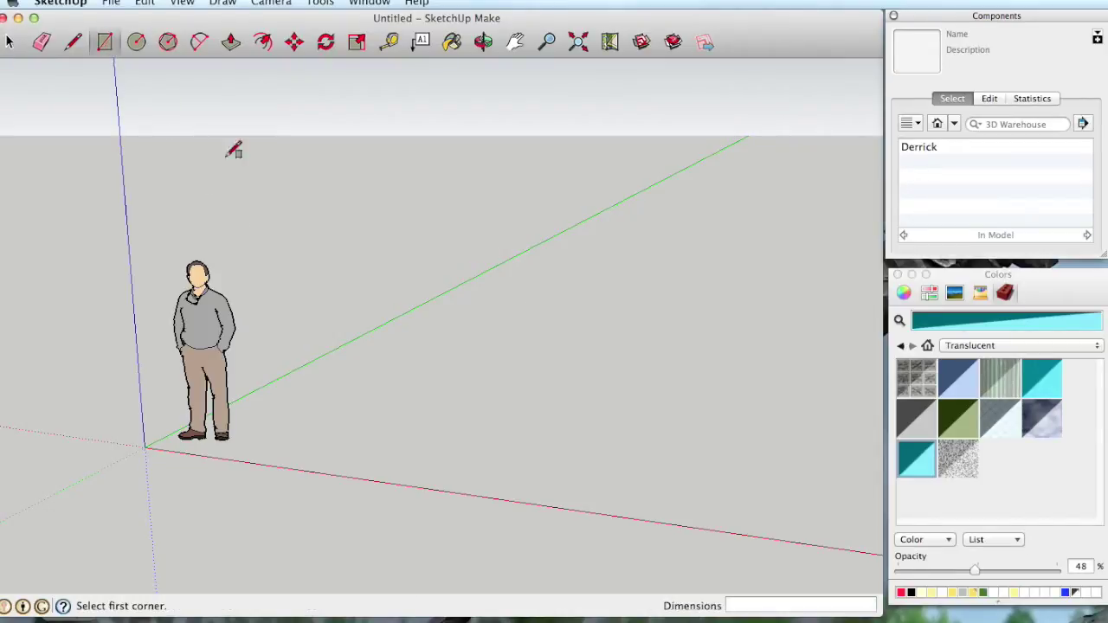
left_click(374, 440)
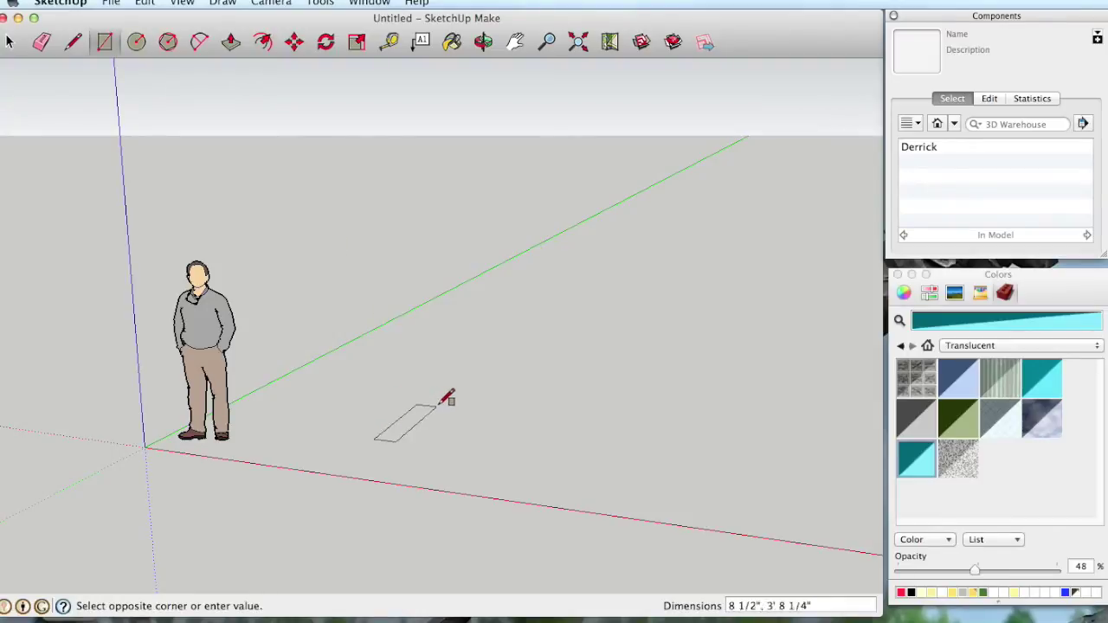
left_click(495, 383)
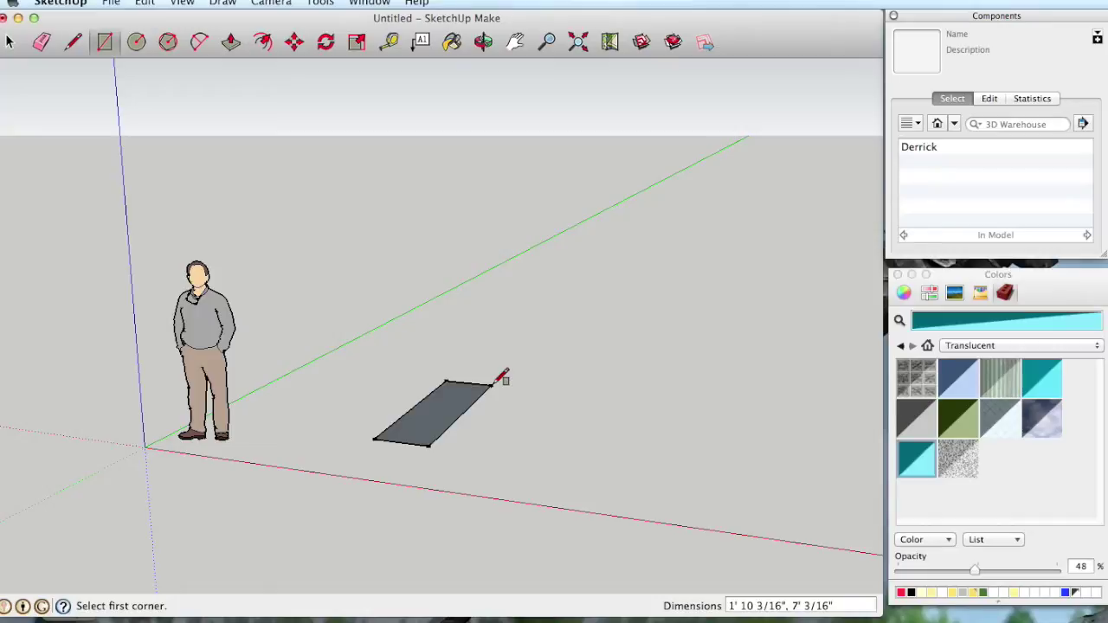
type("2',3")
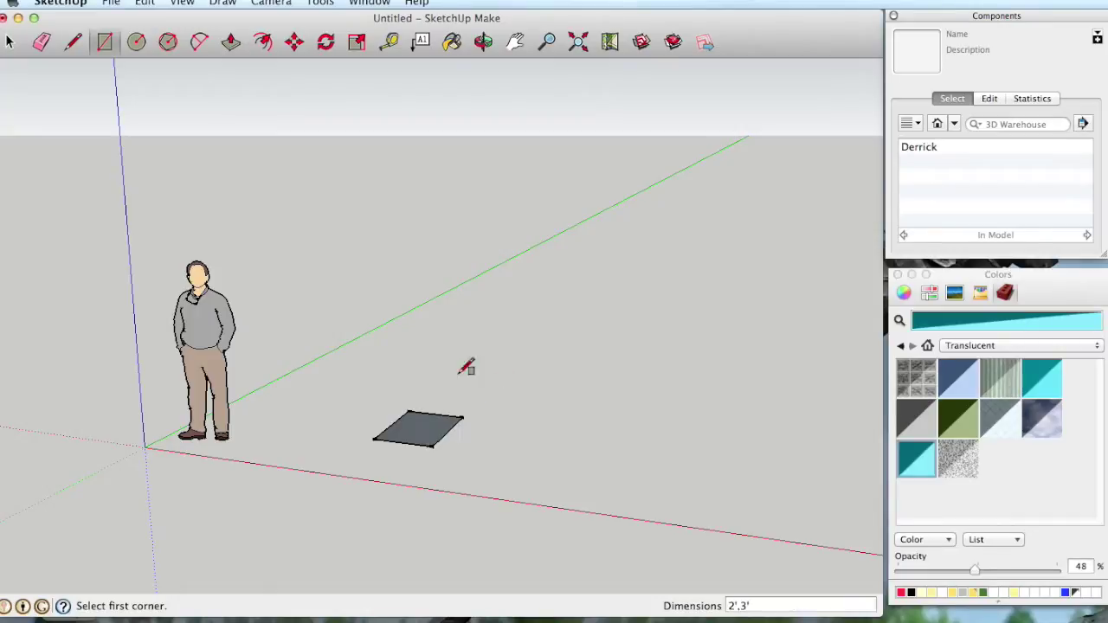
Delete the face of the rectangle, keeping only its four outline edges.
scroll(412, 428, "up", 5)
middle_click_drag(316, 421, 539, 401)
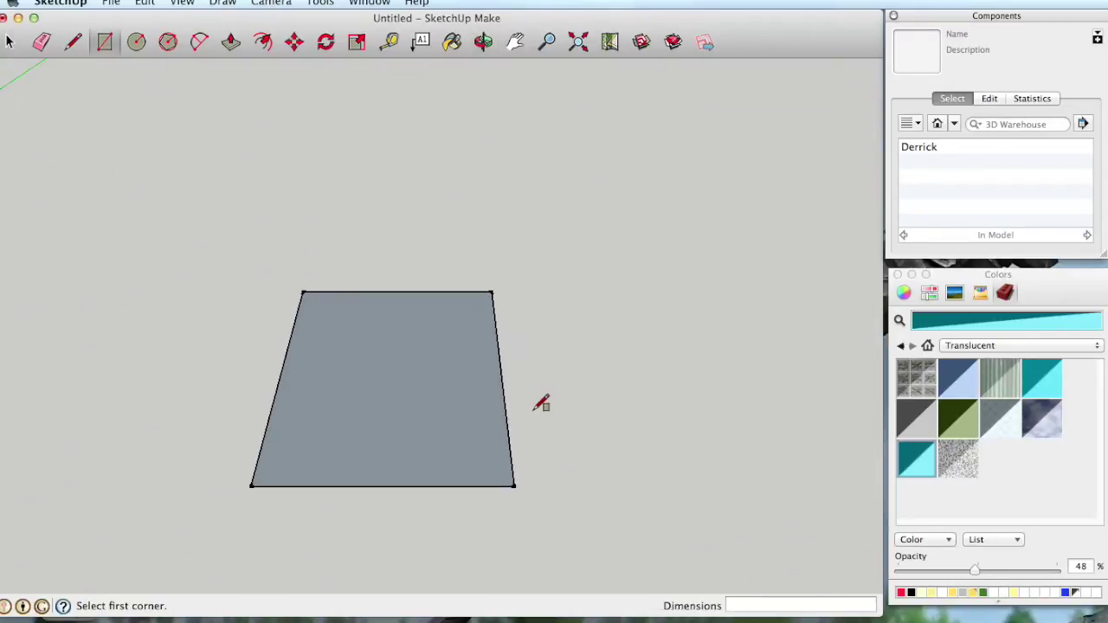
key("space")
left_click(450, 420)
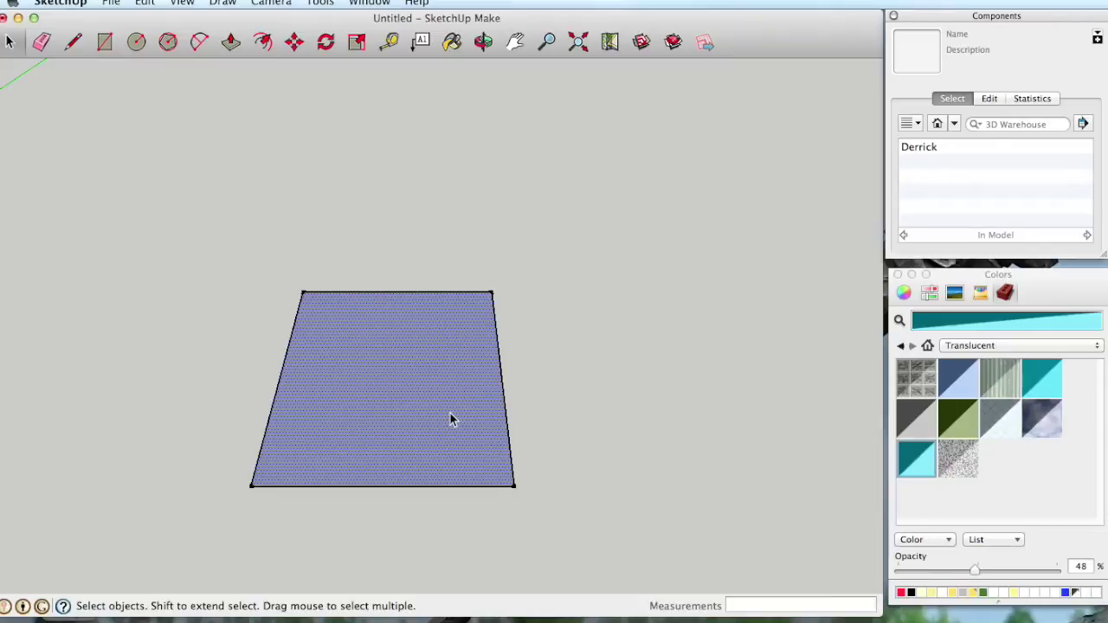
scroll(450, 420, "up", 2)
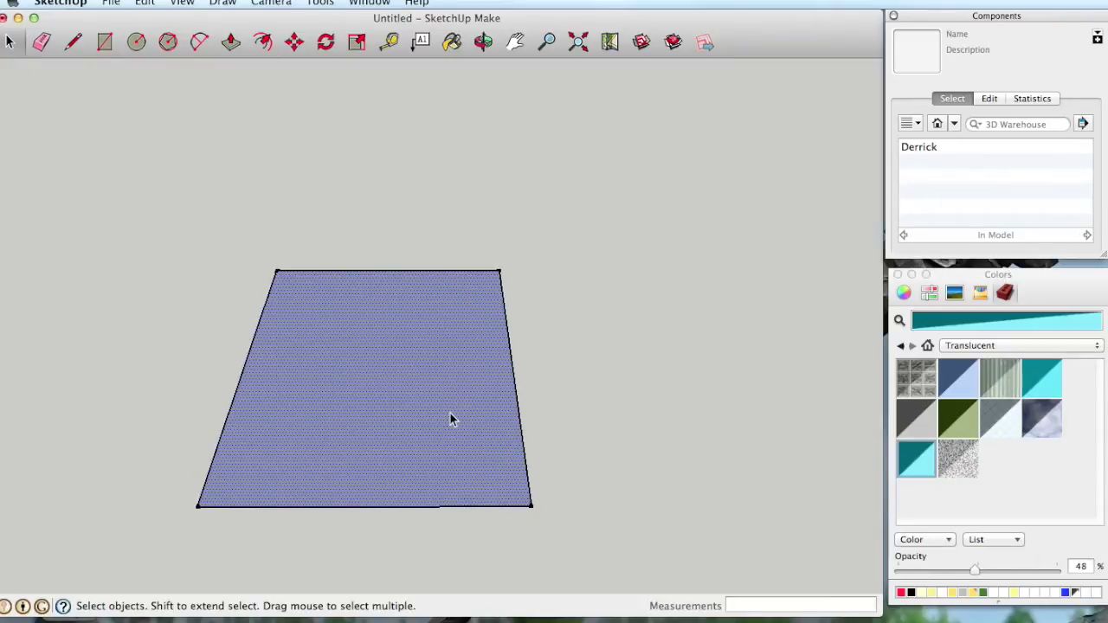
key("Delete")
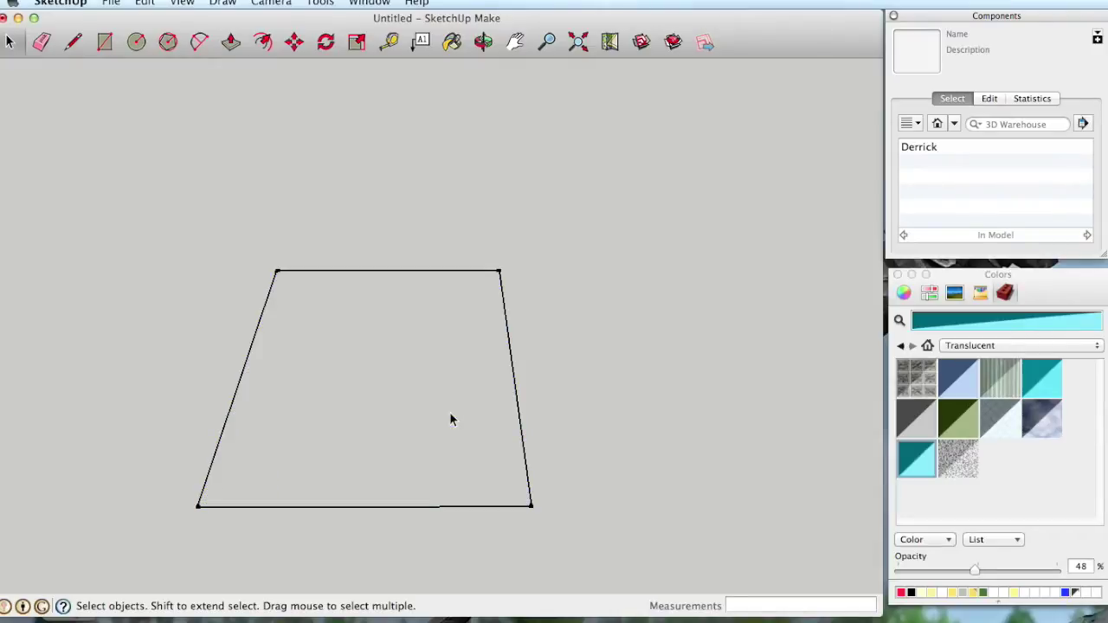
Turn the rectangular outline into a component named CutPlane, glued to Any and with Cut opening enabled.
left_click_drag(164, 207, 571, 530)
type("g")
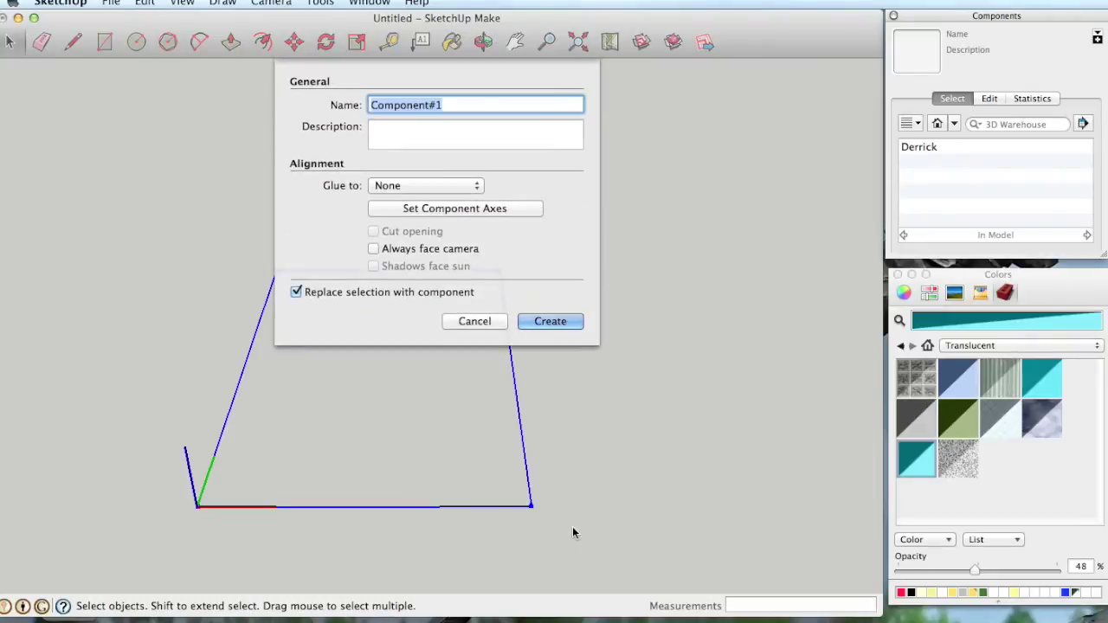
type("CutPlane")
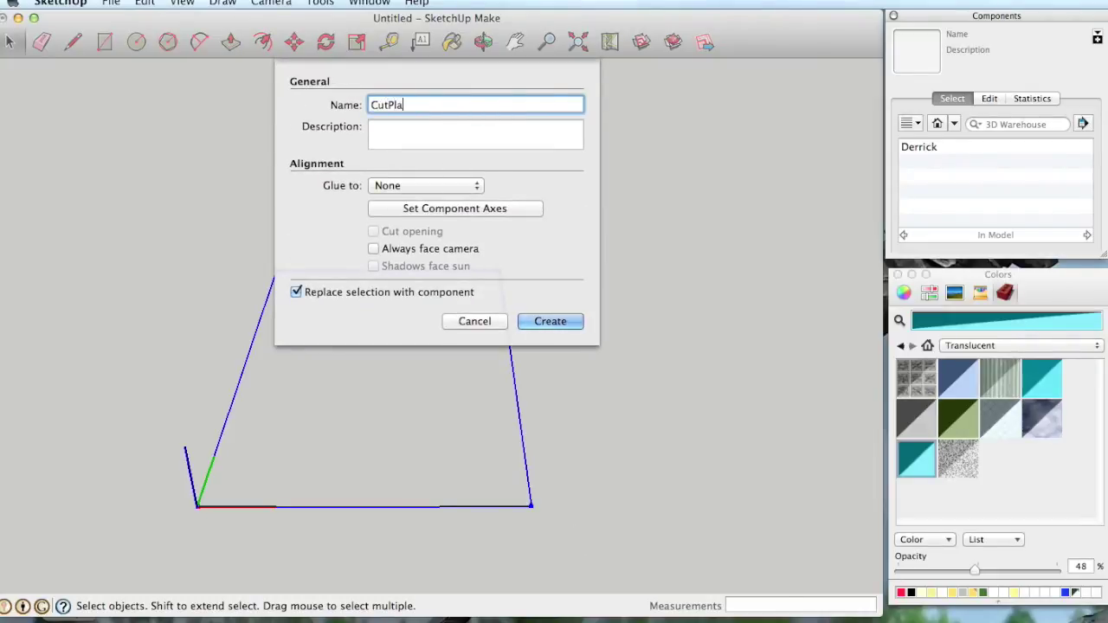
left_click(444, 185)
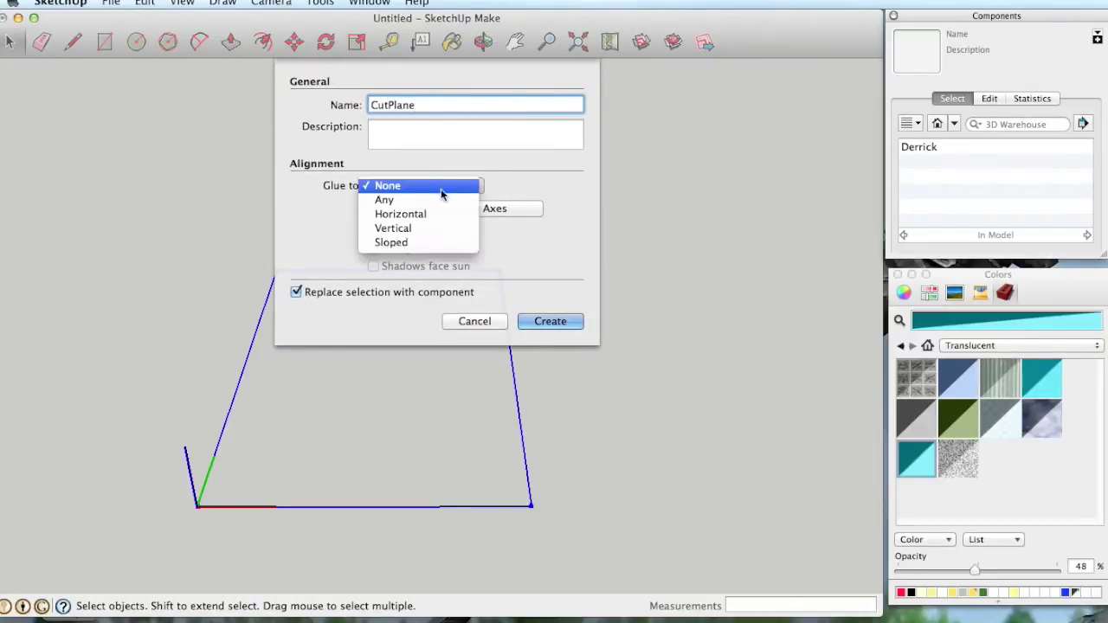
left_click(443, 200)
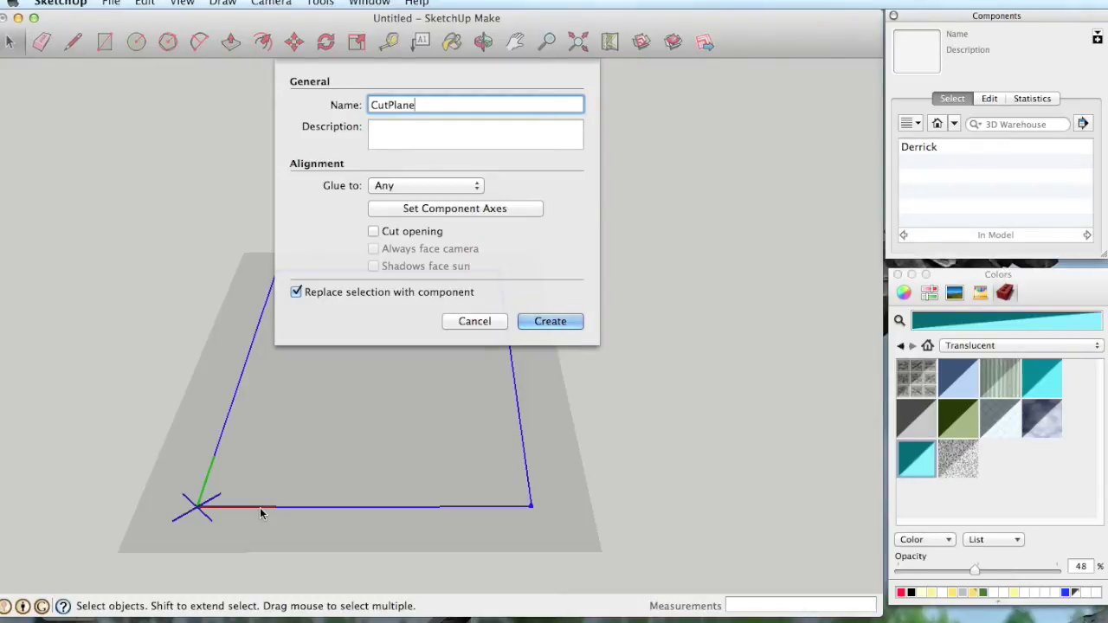
left_click(373, 231)
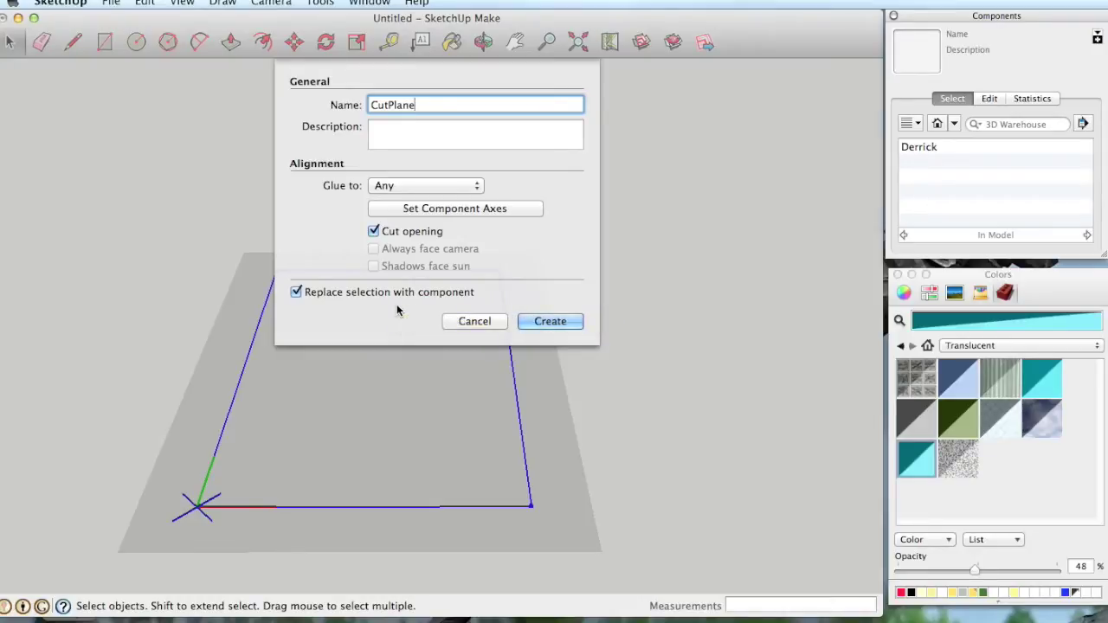
left_click(566, 321)
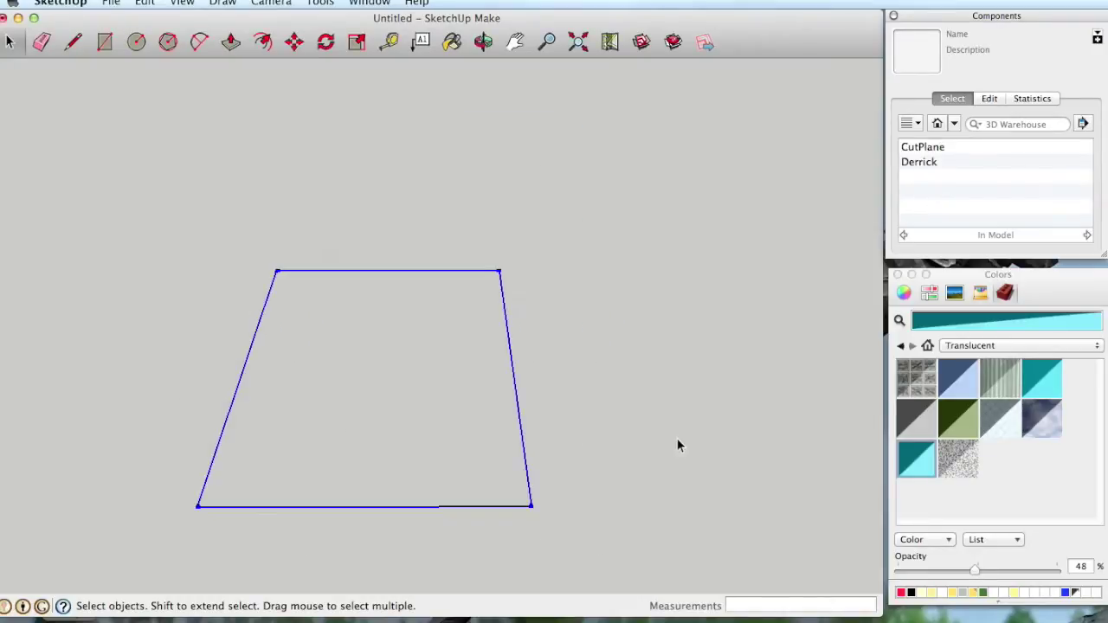
Place two more CutPlane instances beside the first one, both at the same spot.
middle_click_drag(695, 418, 512, 386)
scroll(637, 368, "down", 2)
scroll(519, 424, "down", 2)
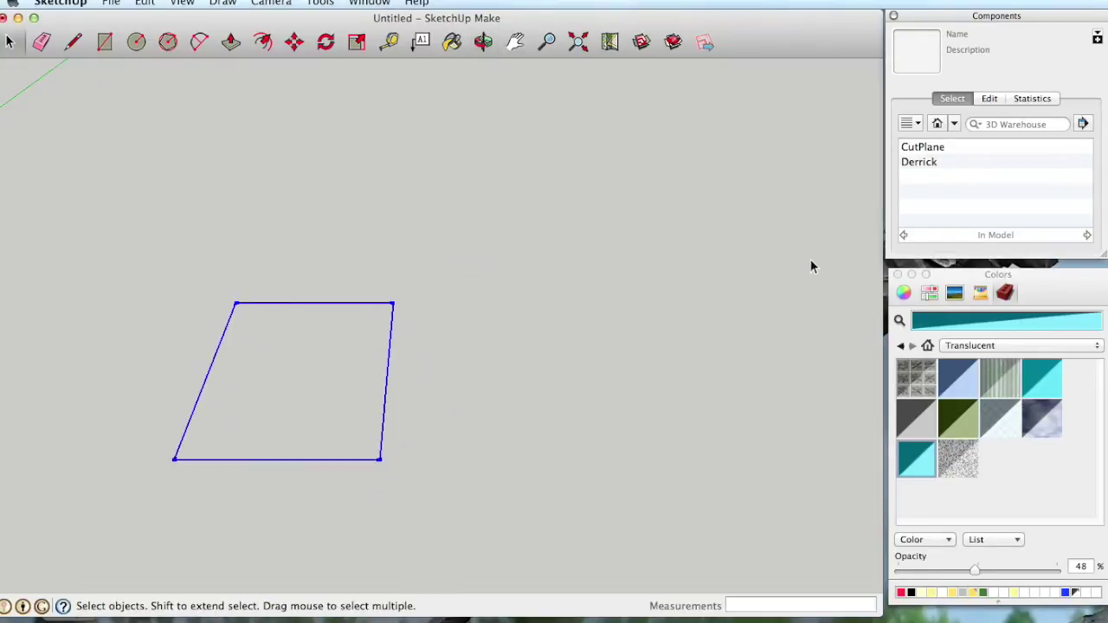
left_click(940, 146)
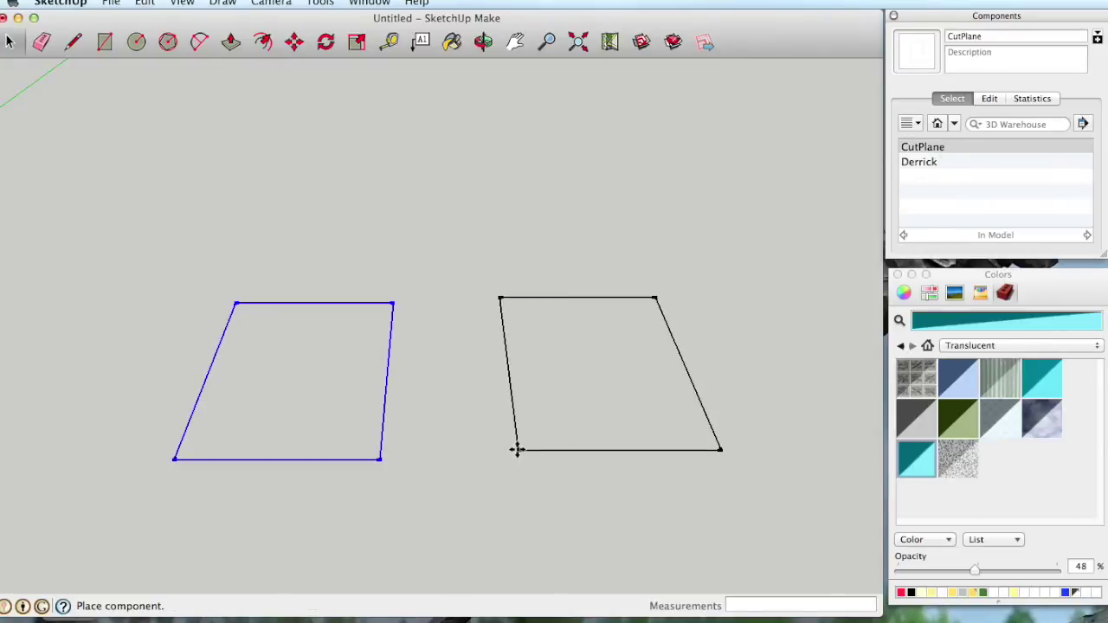
left_click(515, 450)
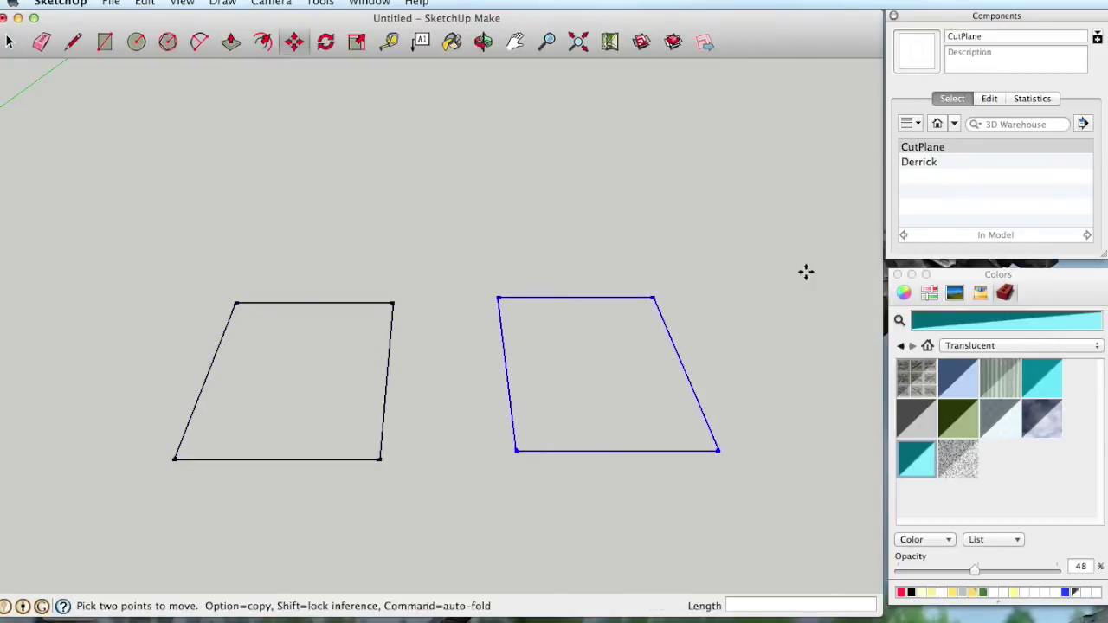
left_click(928, 147)
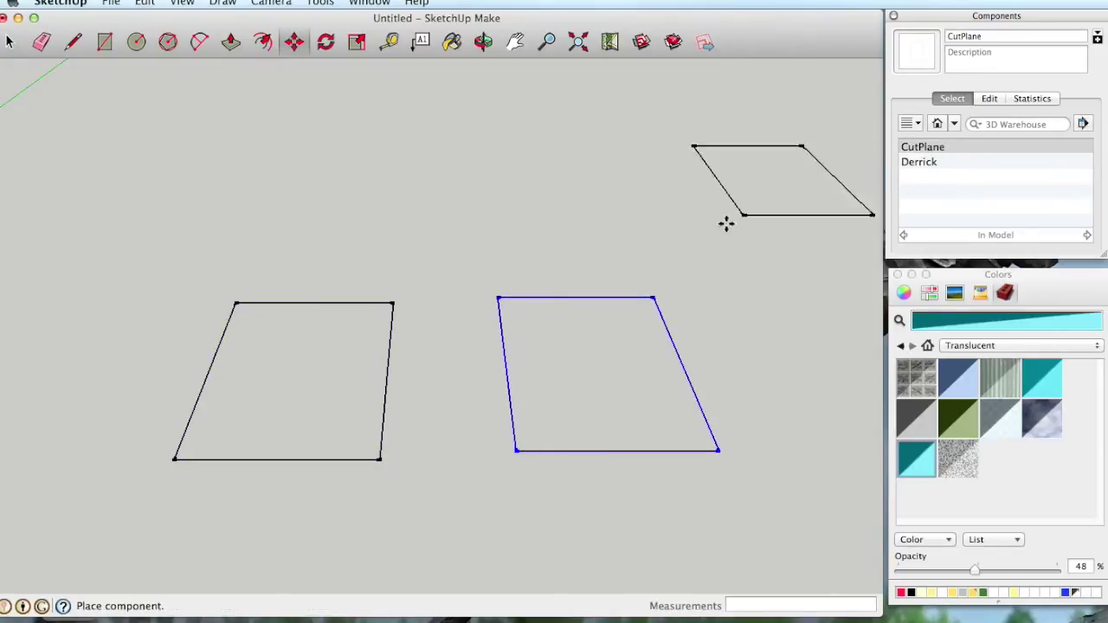
left_click(515, 446)
Move one of the two coincident CutPlane instances 6" straight up.
middle_click_drag(514, 468, 512, 350)
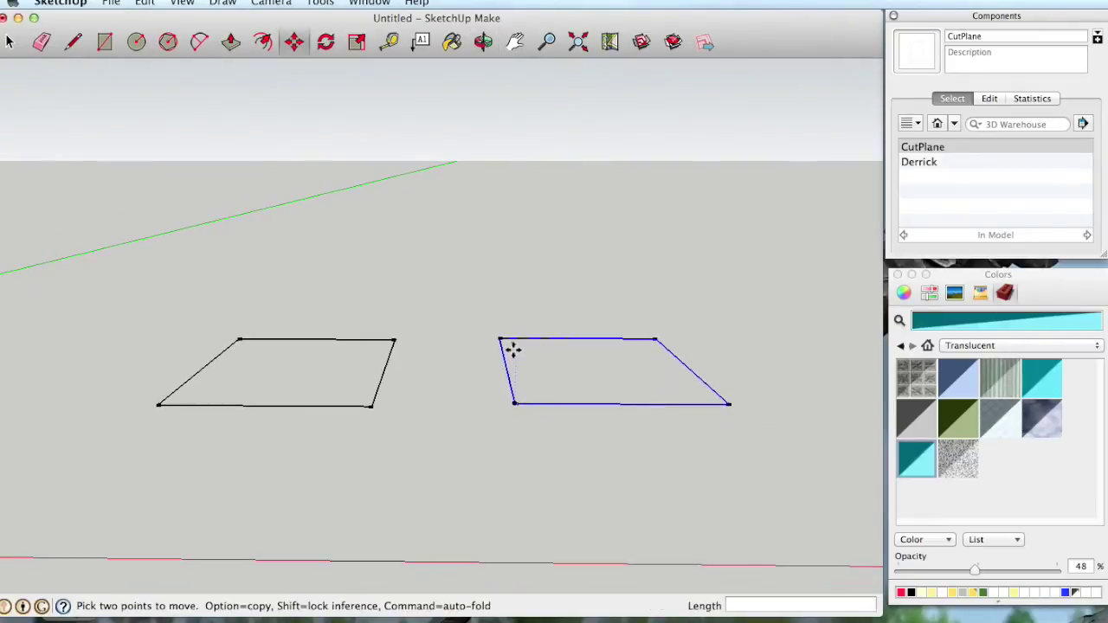
left_click(514, 404)
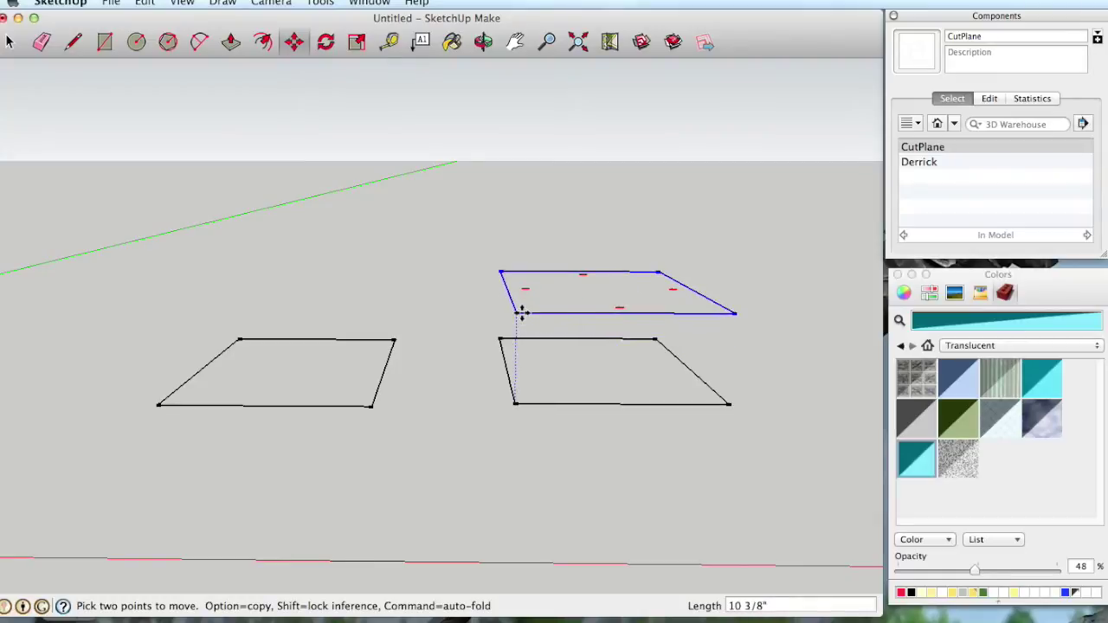
type("6\"")
key("Return")
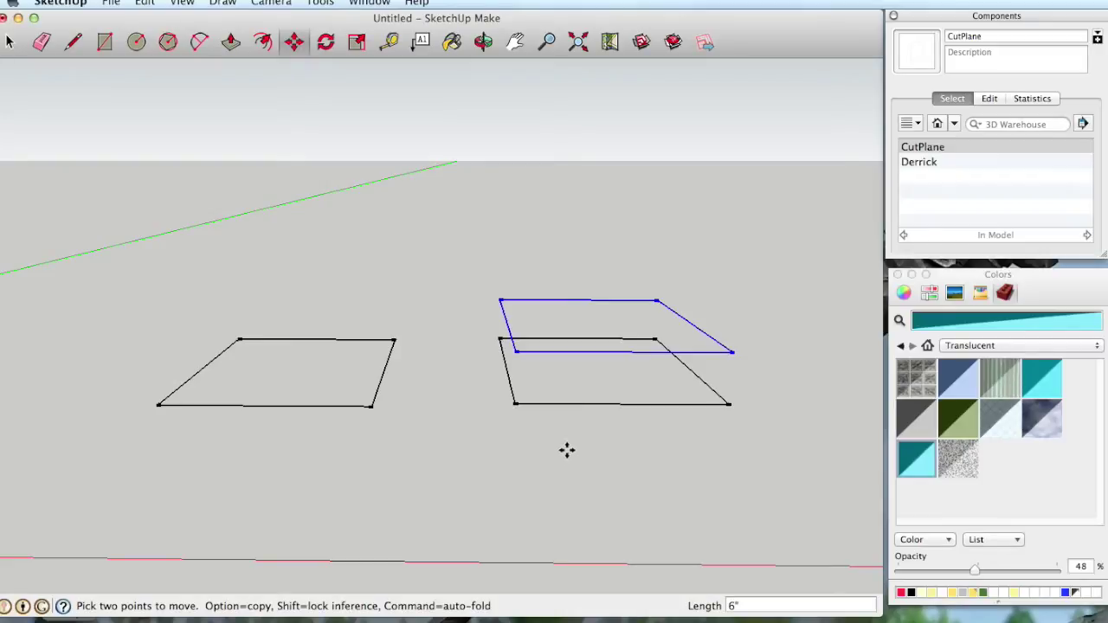
Select the two stacked CutPlane instances and define a new component named WindowDoublePlane, glued to Any.
key("o")
left_click_drag(572, 446, 624, 537)
key("m")
mouse_move(624, 539)
middle_mouse_down()
mouse_move(618, 470)
mouse_move(614, 529)
middle_mouse_up()
key("space")
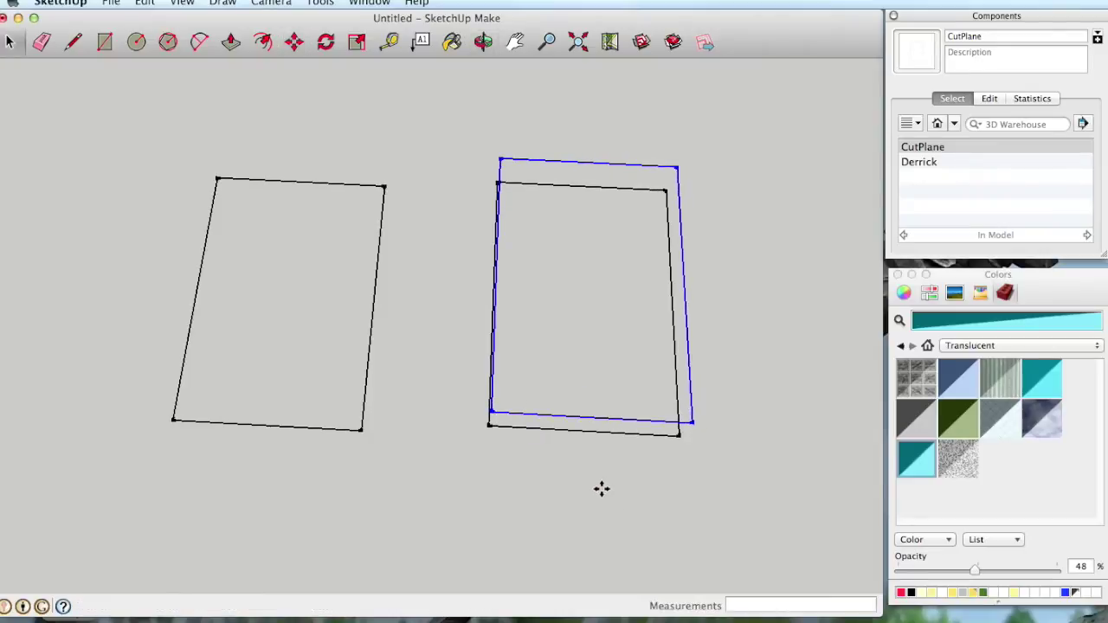
left_click_drag(453, 131, 738, 477)
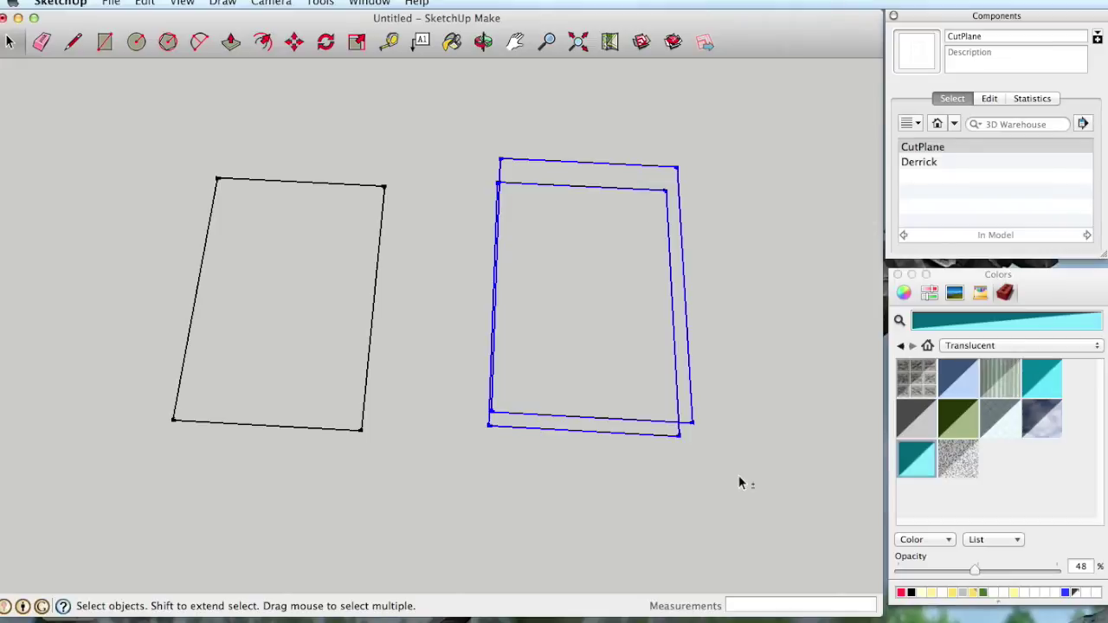
key("g")
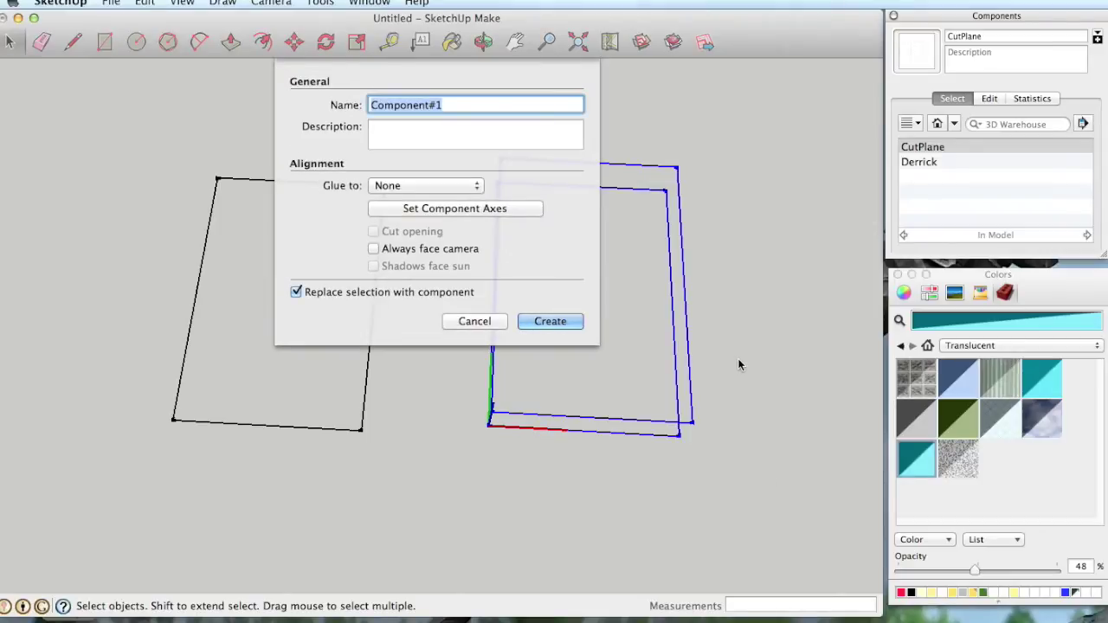
type("Window")
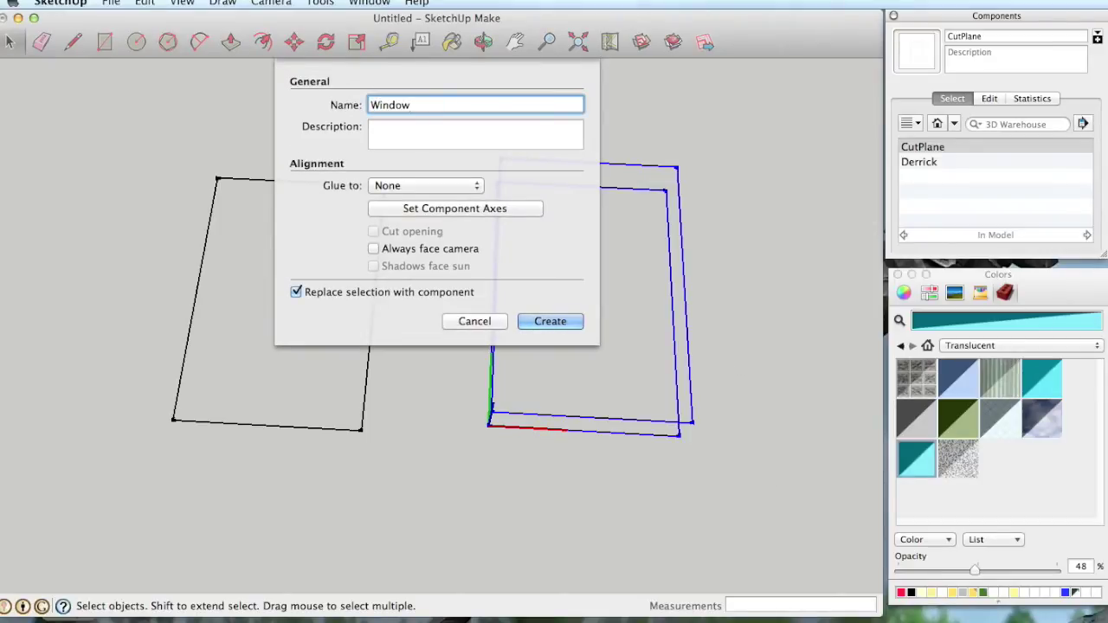
type("DoublePlane")
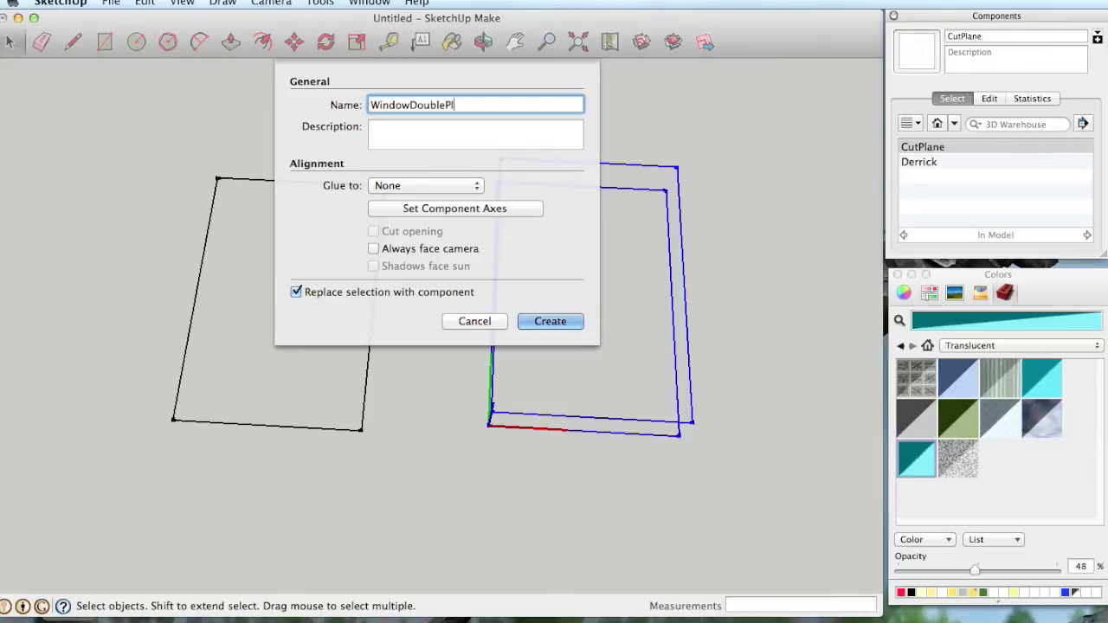
left_click(463, 188)
left_click(452, 199)
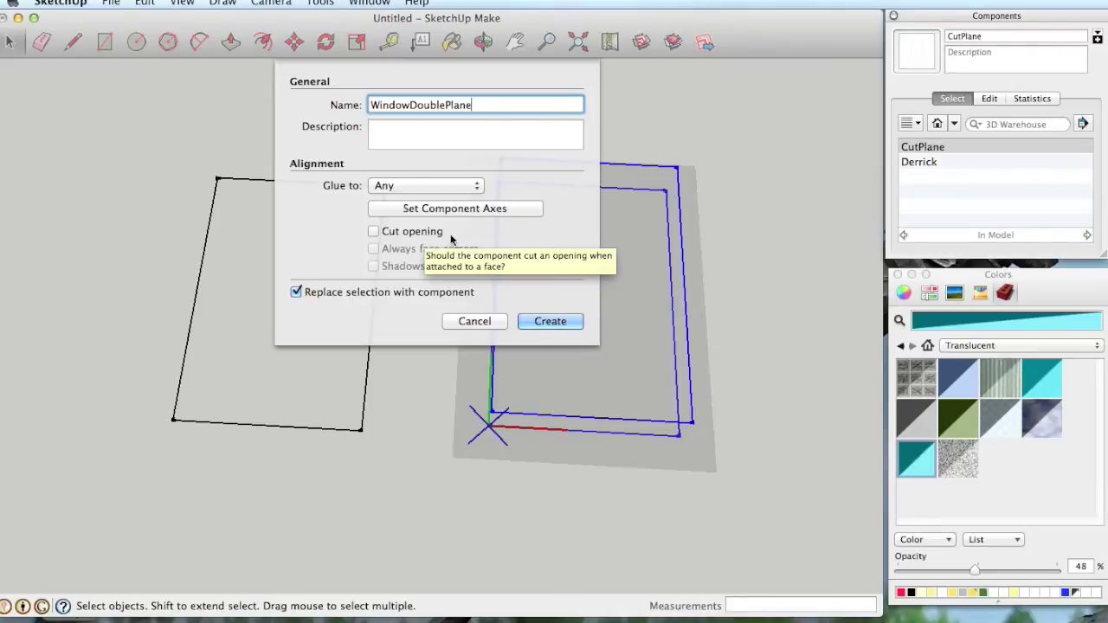
Set the component axes with the origin at the upper outline's near corner and red along its front edge, and create the component.
left_click(498, 213)
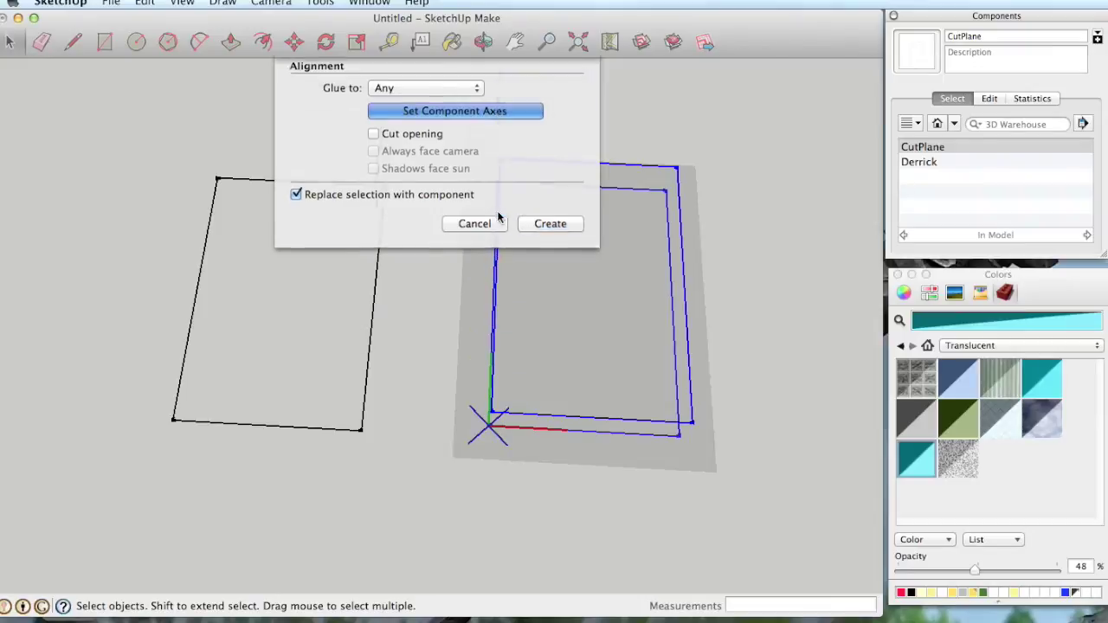
middle_click_drag(453, 321, 486, 102)
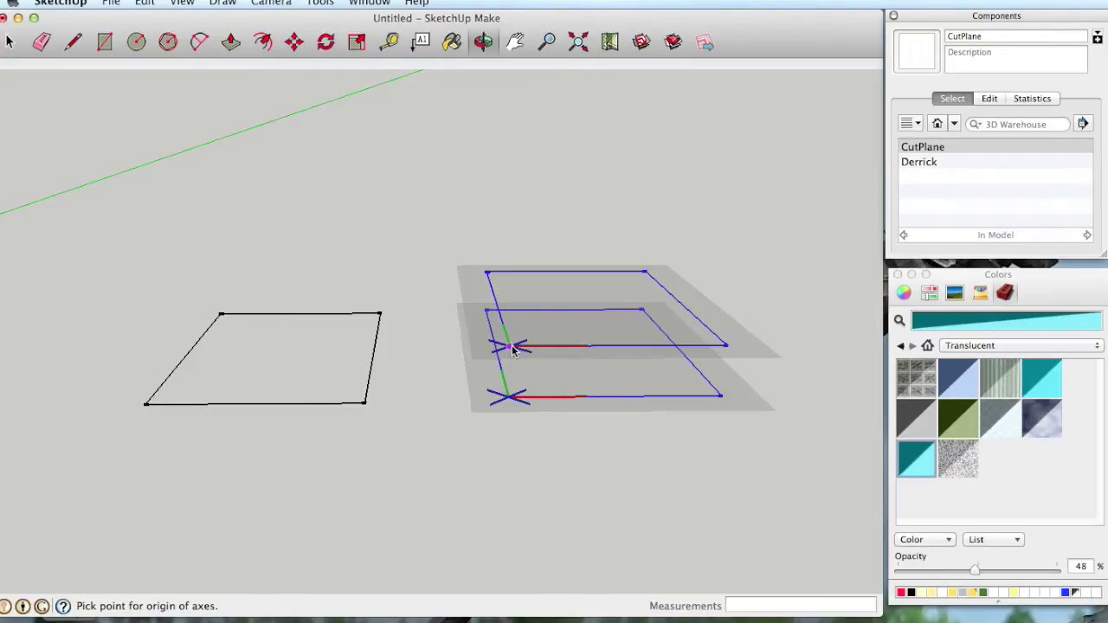
left_click(512, 347)
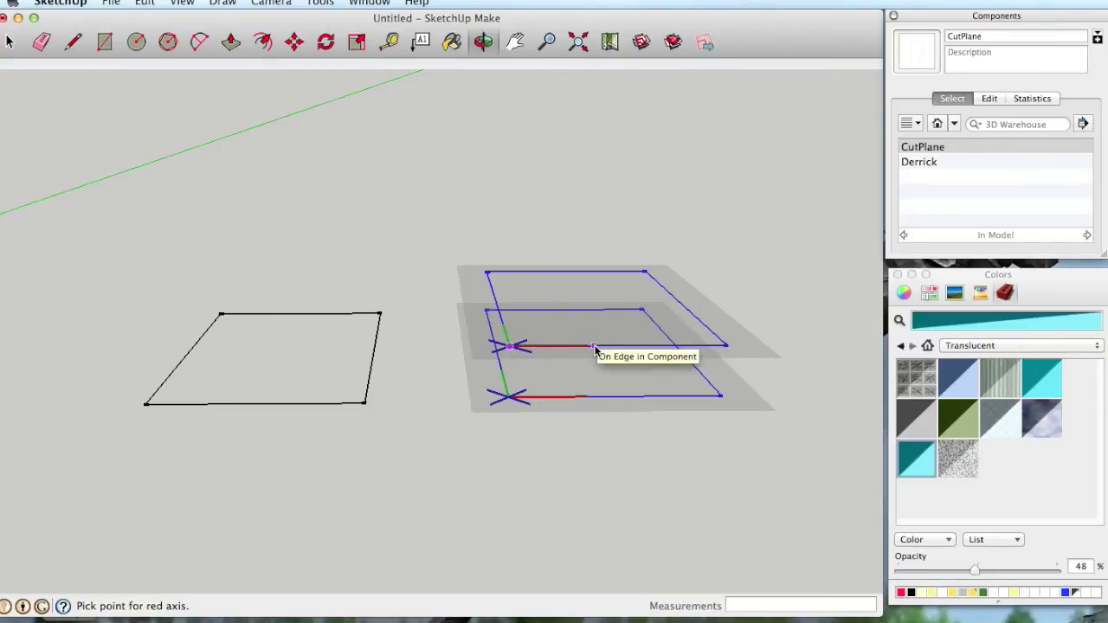
left_click(594, 349)
left_click(487, 309)
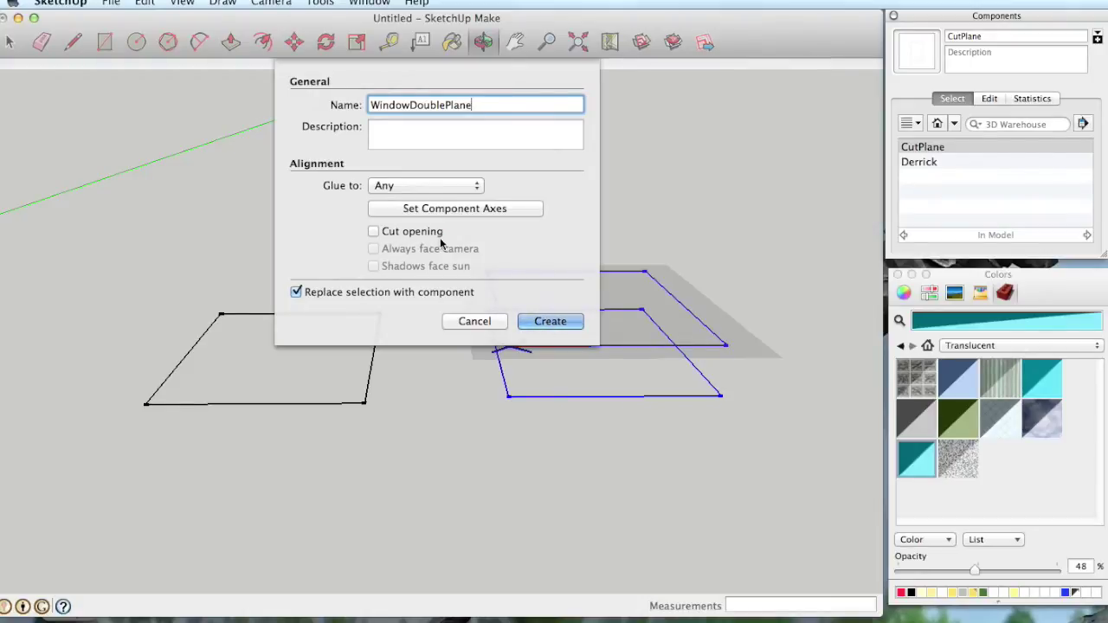
left_click(546, 325)
Draw a large ground rectangle about 19' 6" by 34' behind the window outlines.
left_click_drag(666, 250, 625, 338)
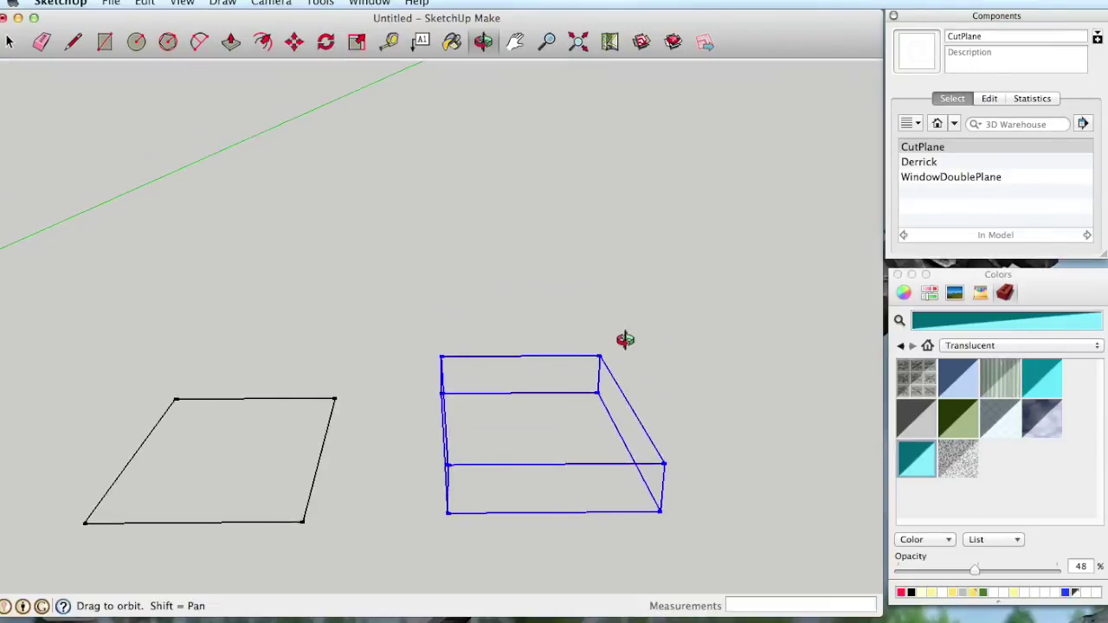
scroll(640, 338, "down", 5)
mouse_move(663, 306)
left_mouse_down("shift")
mouse_move(625, 306)
mouse_move(598, 358)
mouse_move(612, 332)
mouse_move(520, 347)
left_mouse_up("shift")
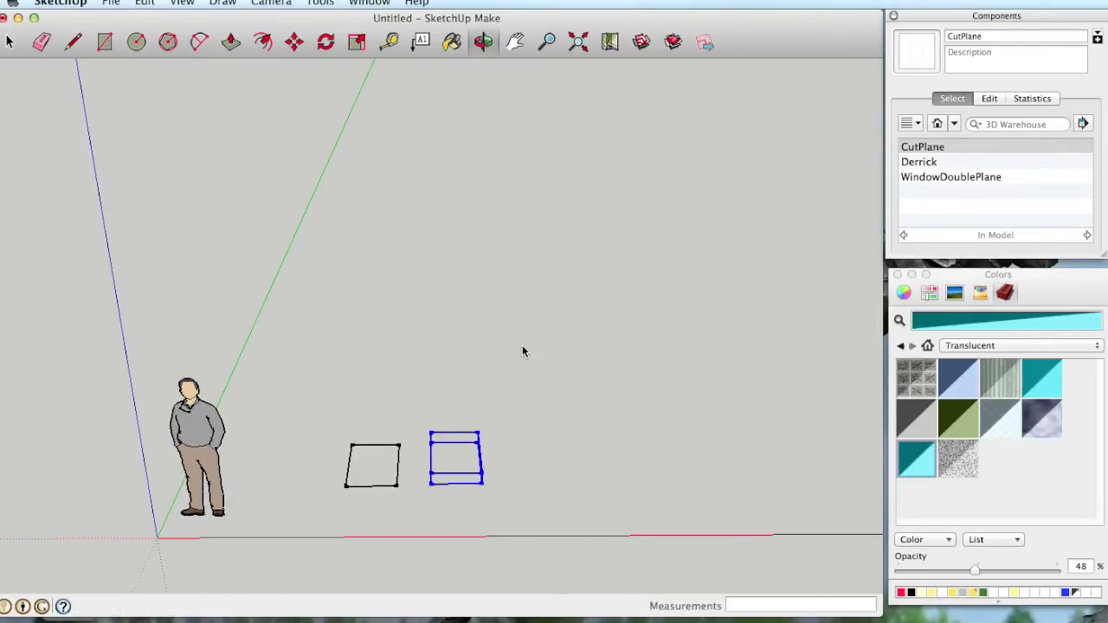
key("r")
left_click(398, 394)
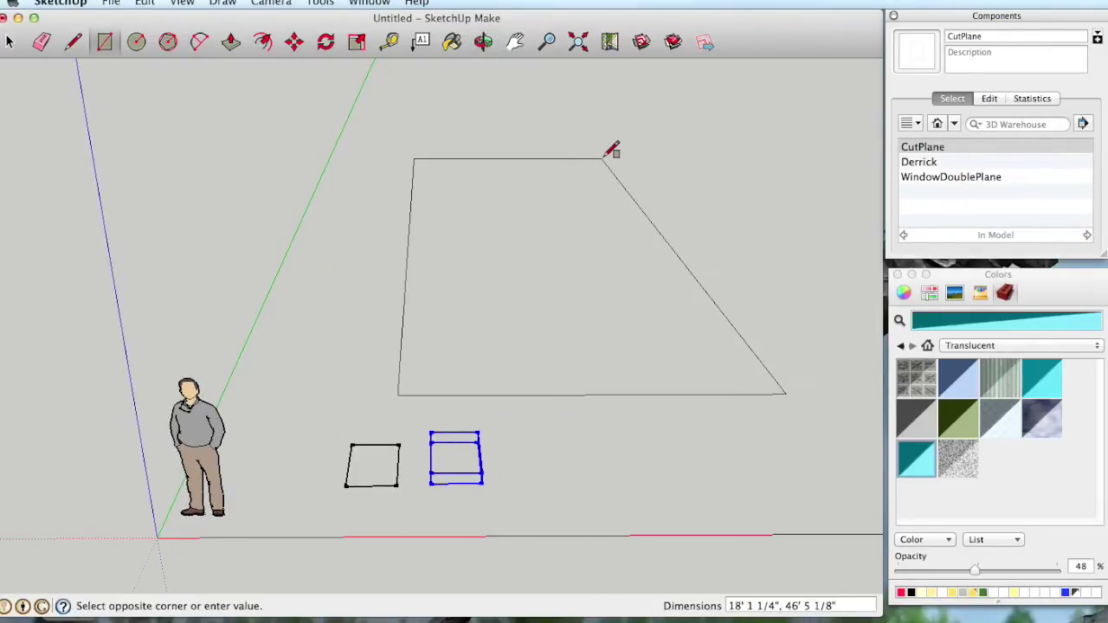
middle_click_drag(613, 148, 626, 168)
middle_click_drag(649, 336, 626, 372)
left_click(642, 175)
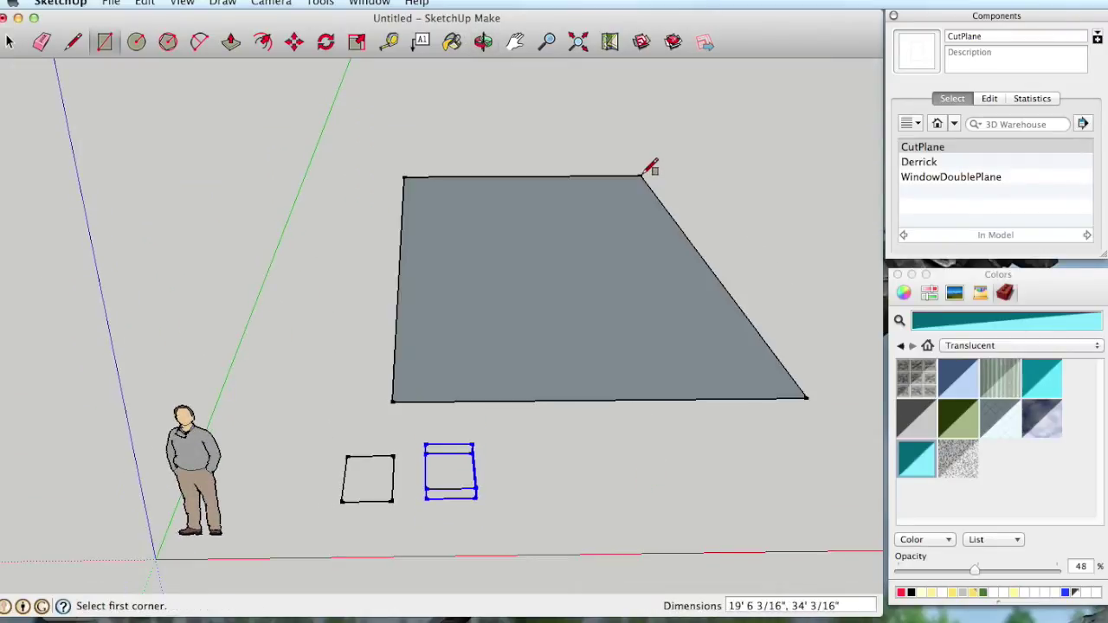
Set the ground rectangle's dimensions to 20' by 20'.
type("20',2")
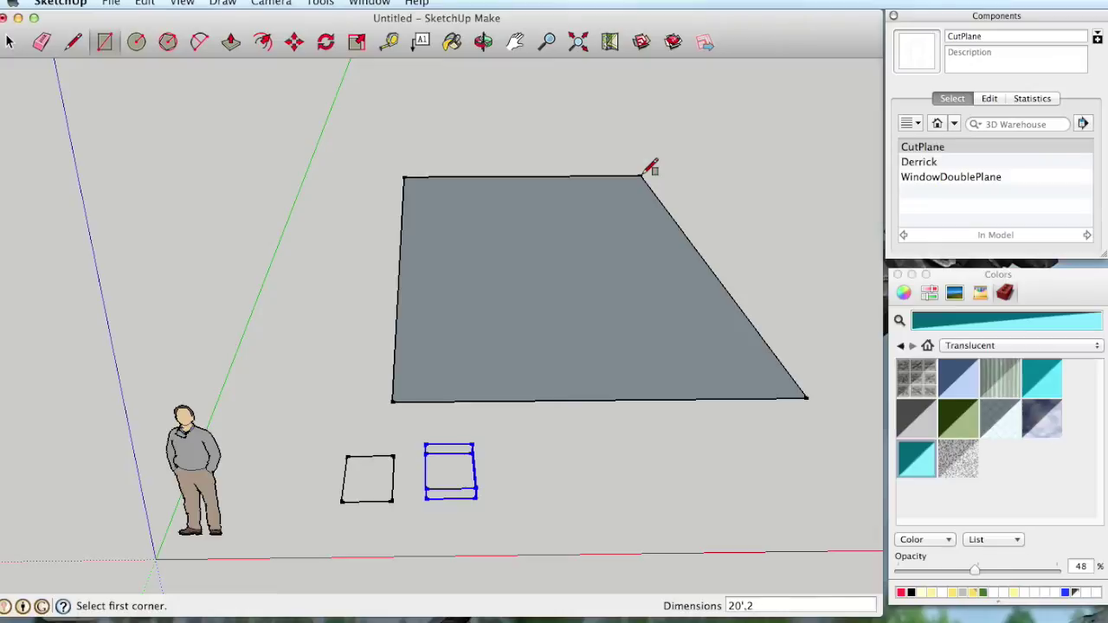
type("0'")
key("Return")
key("space")
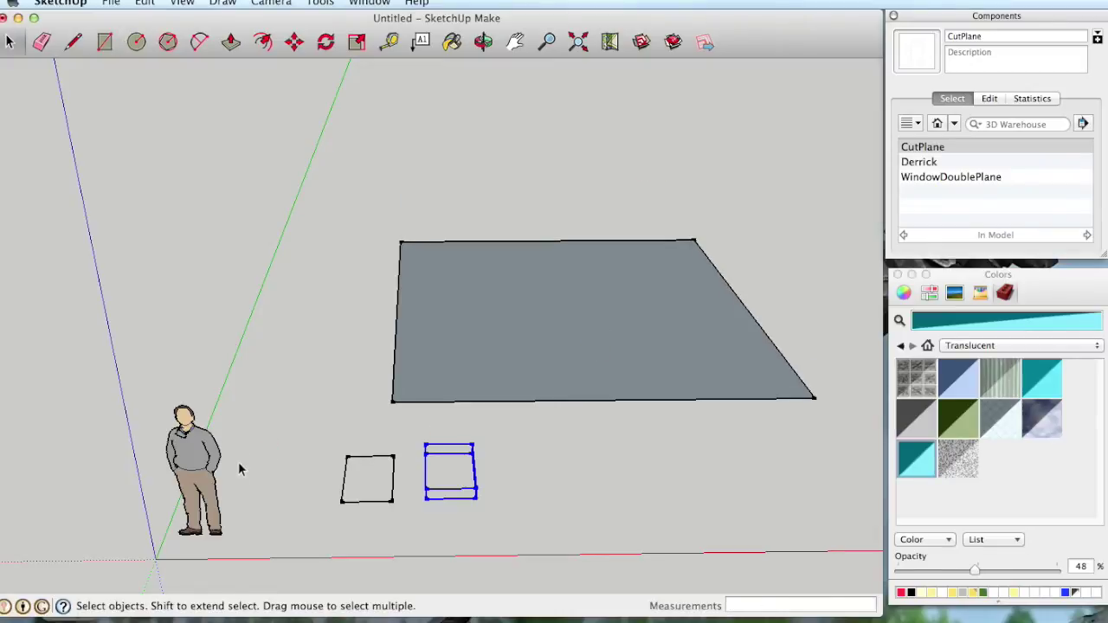
Move the standing figure onto the middle of the ground rectangle.
left_click(218, 523)
key("m")
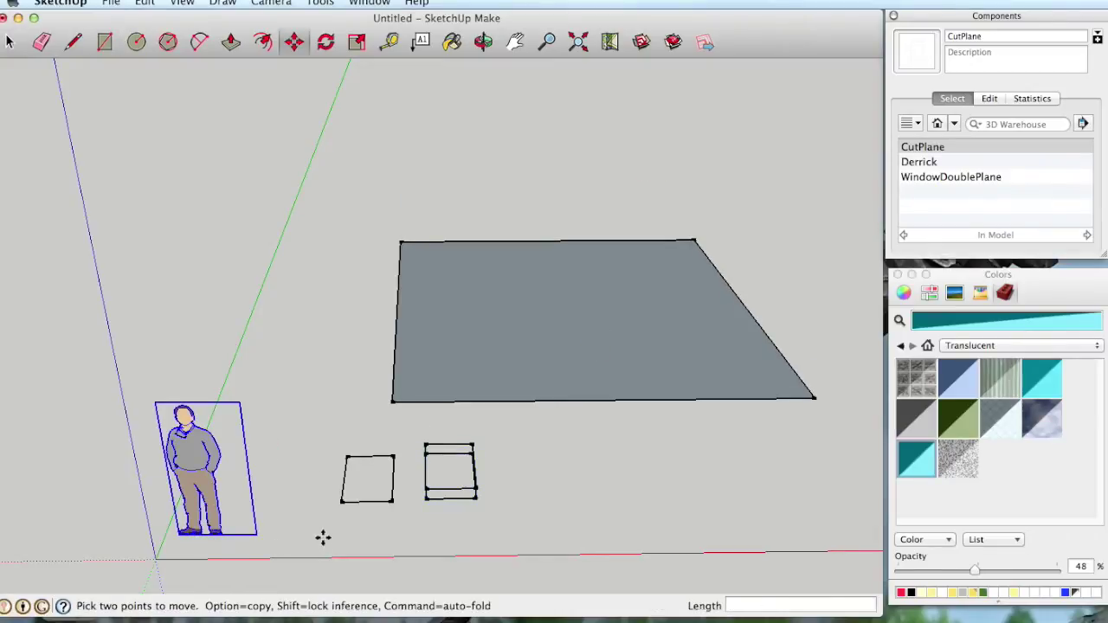
left_click(254, 529)
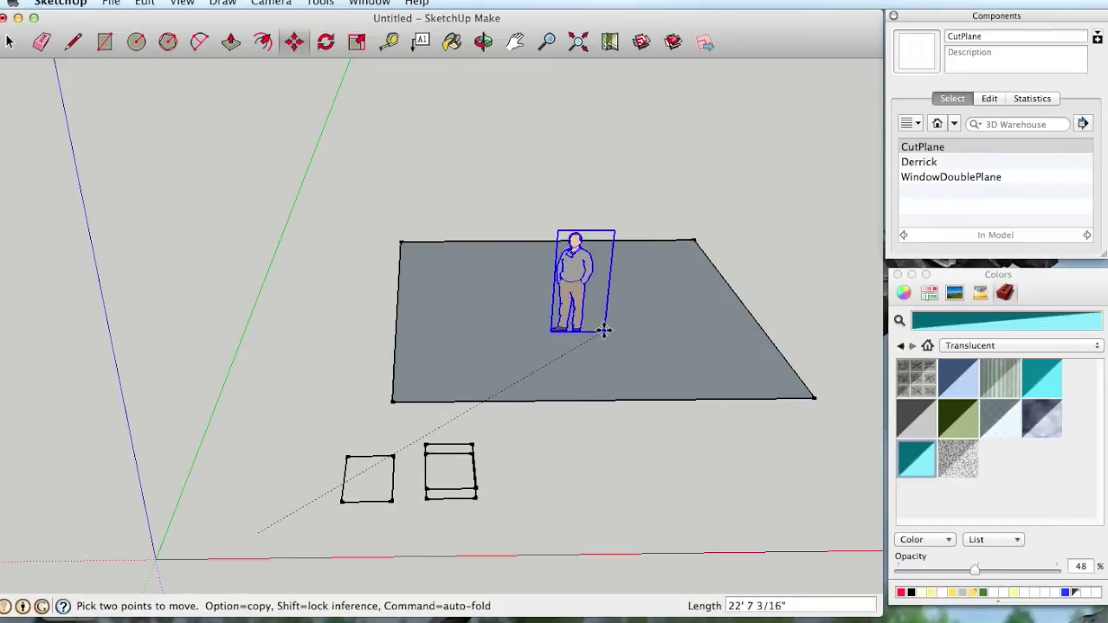
left_click(601, 333)
Offset the edges of the ground rectangle 6" inward to outline the wall thickness.
key("space")
left_click(500, 368)
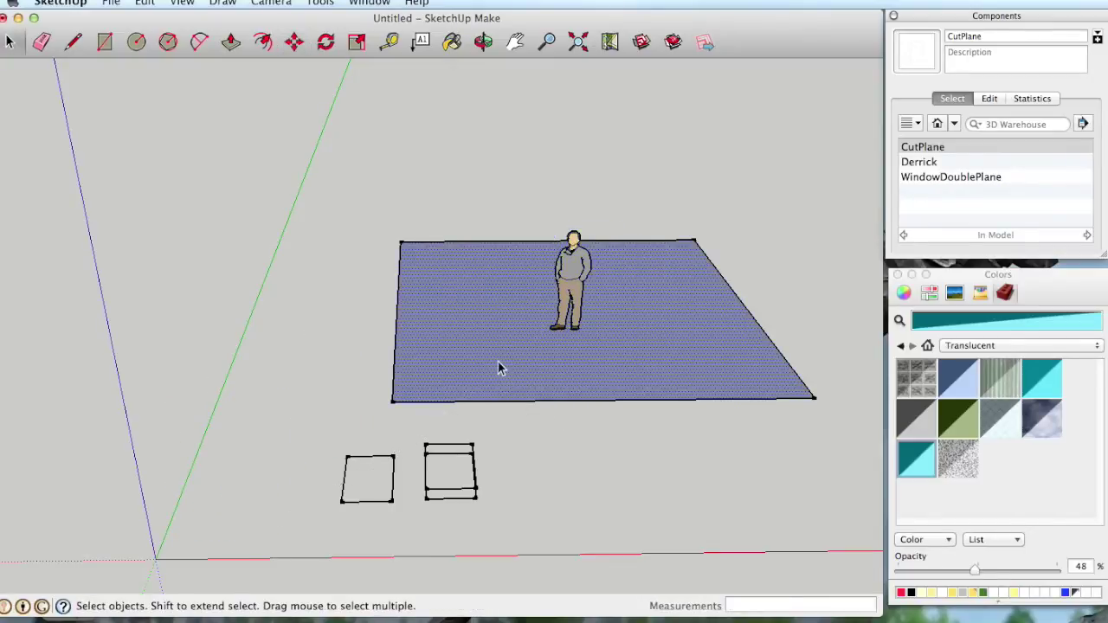
key("f")
left_click(405, 337)
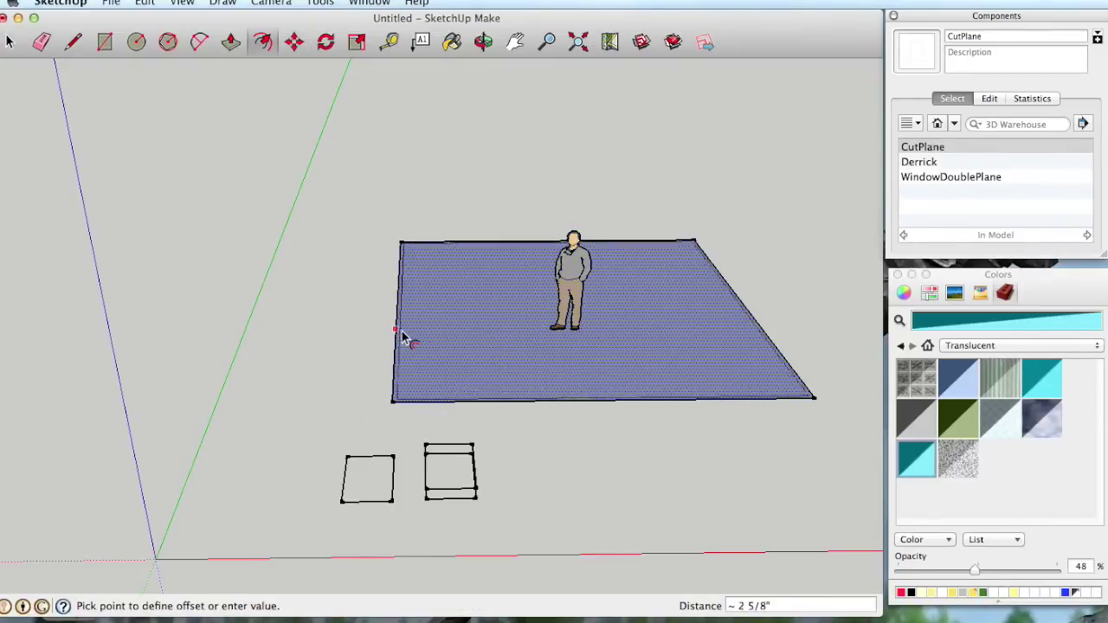
left_click(415, 338)
type("6'")
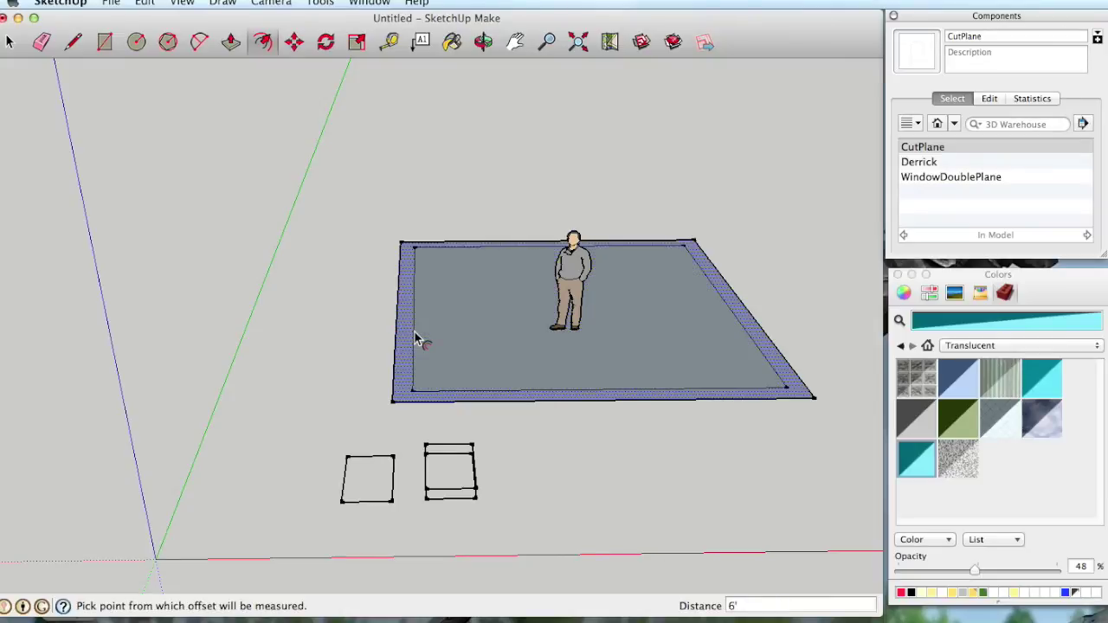
key("Return")
type("6")
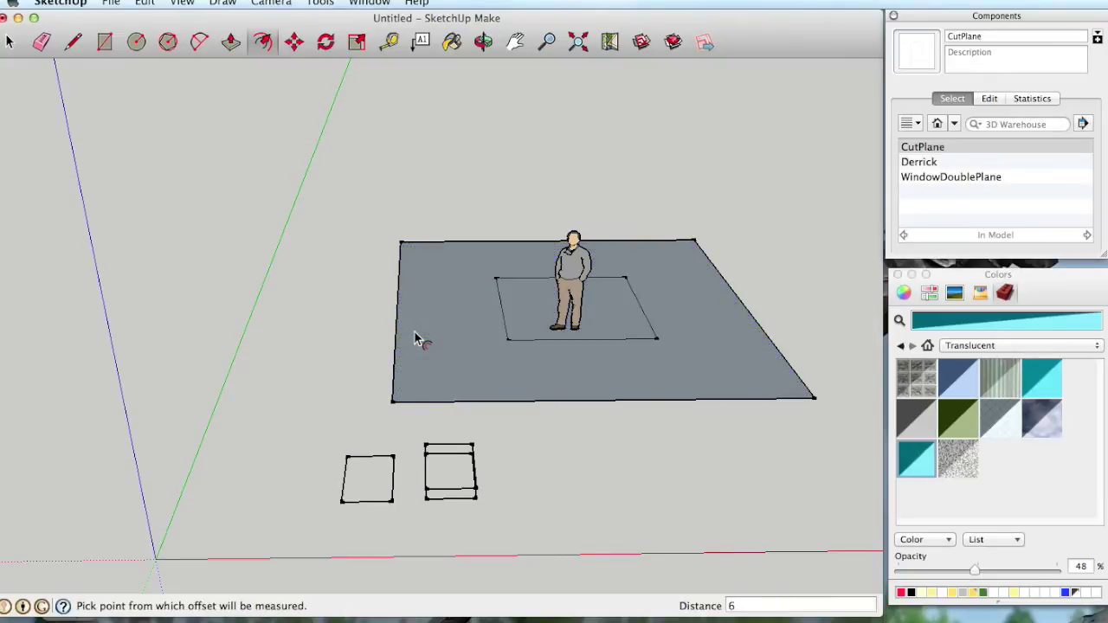
type("\"")
key("Return")
Push/Pull the 6" border strip upward to form walls around the figure.
scroll(415, 338, "up", 5)
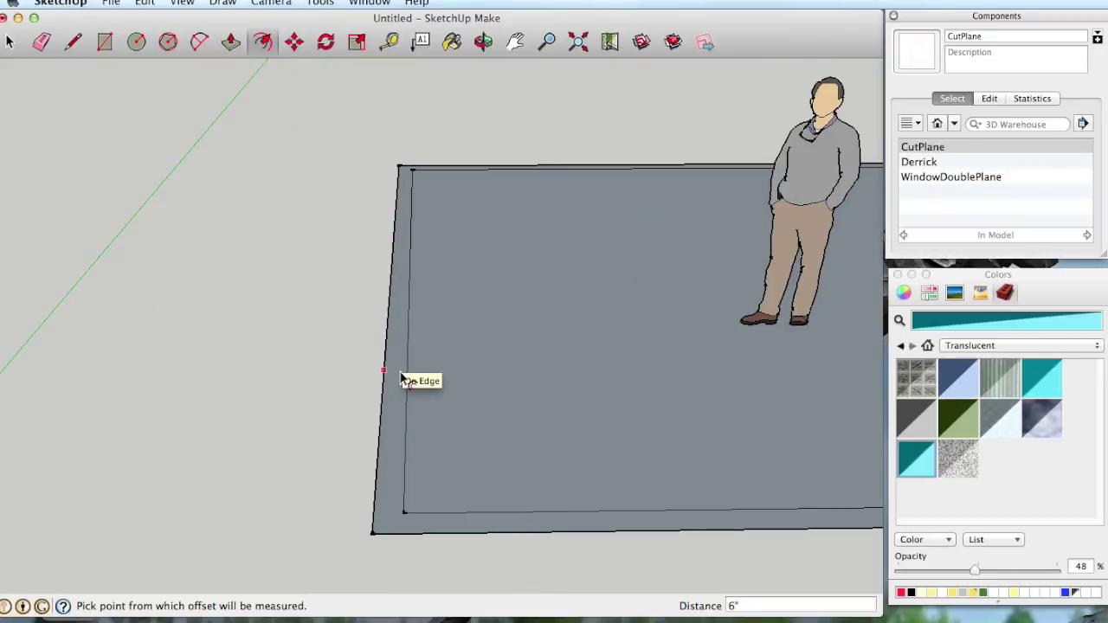
key("p")
left_click_drag(392, 372, 451, 245)
scroll(425, 112, "down", 3)
middle_click_drag(452, 245, 498, 413)
key("p")
key("space")
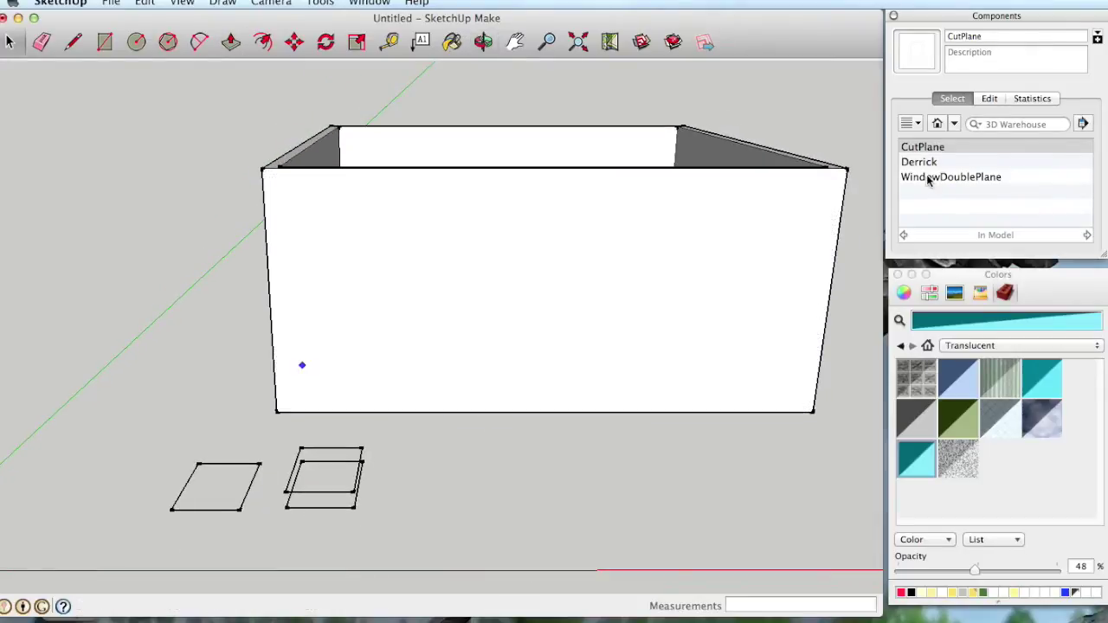
Place a WindowDoublePlane instance on the front wall and explode it so both wall faces are cut.
left_click(928, 179)
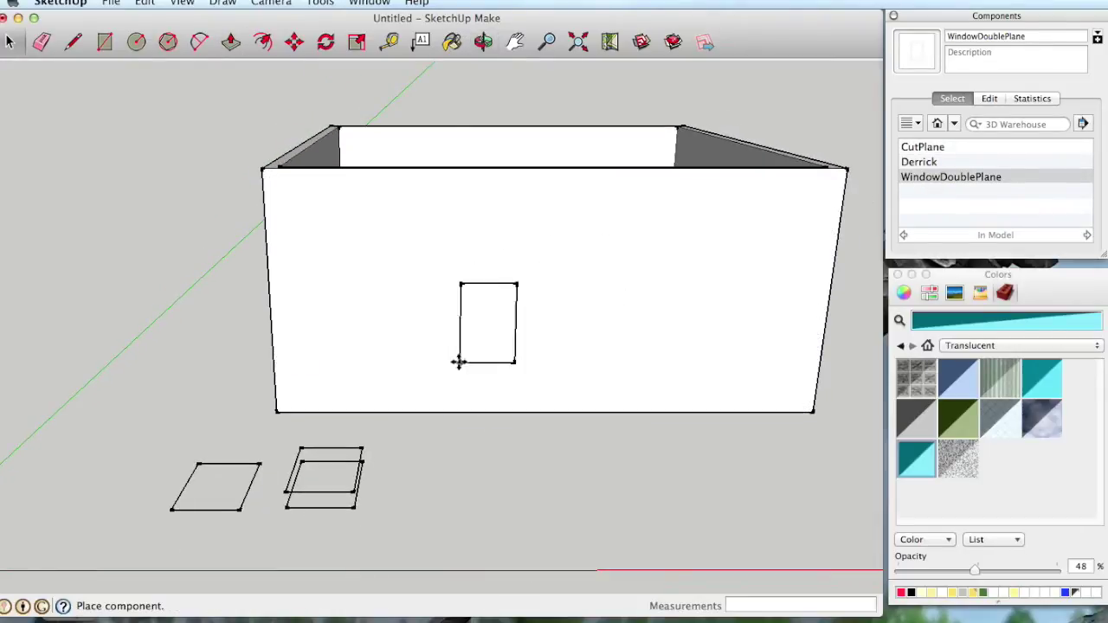
left_click(493, 326)
scroll(523, 376, "up", 2)
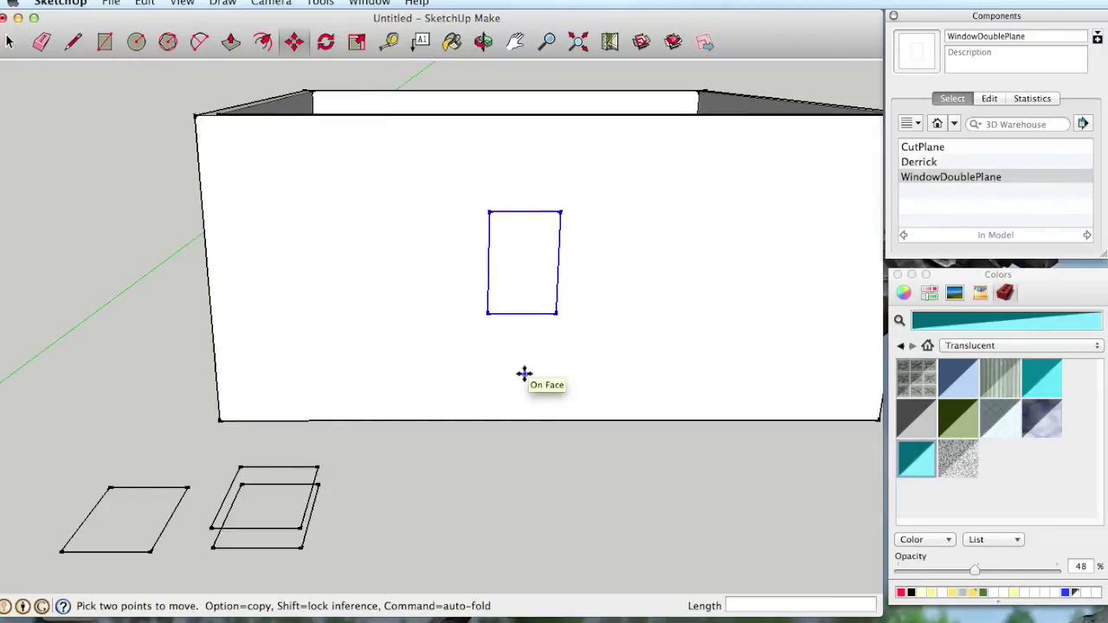
left_click(416, 2)
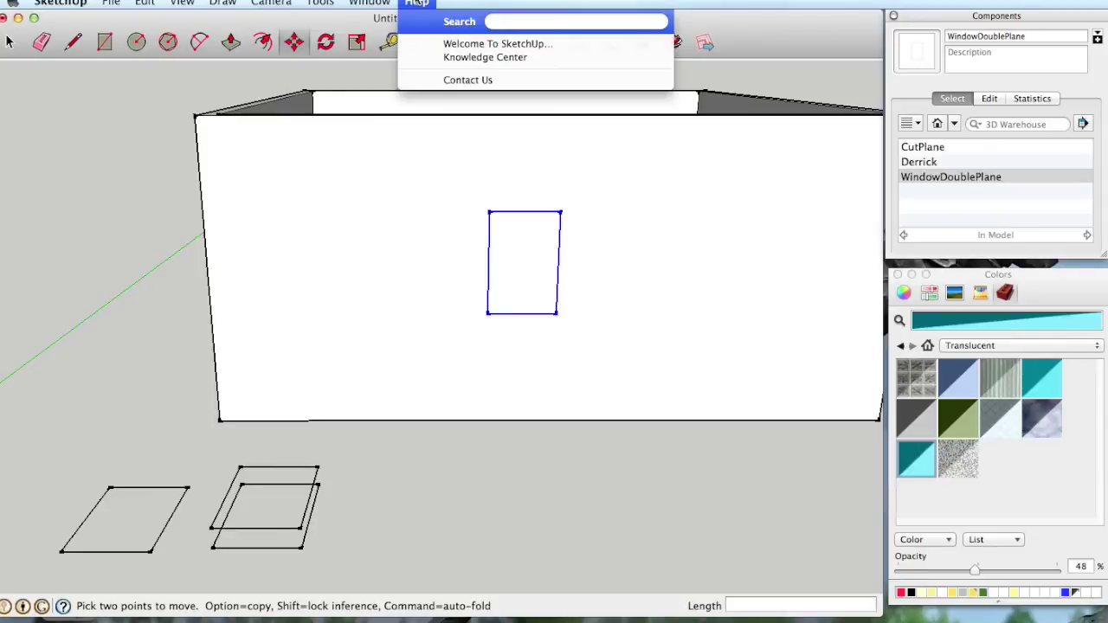
type("explode")
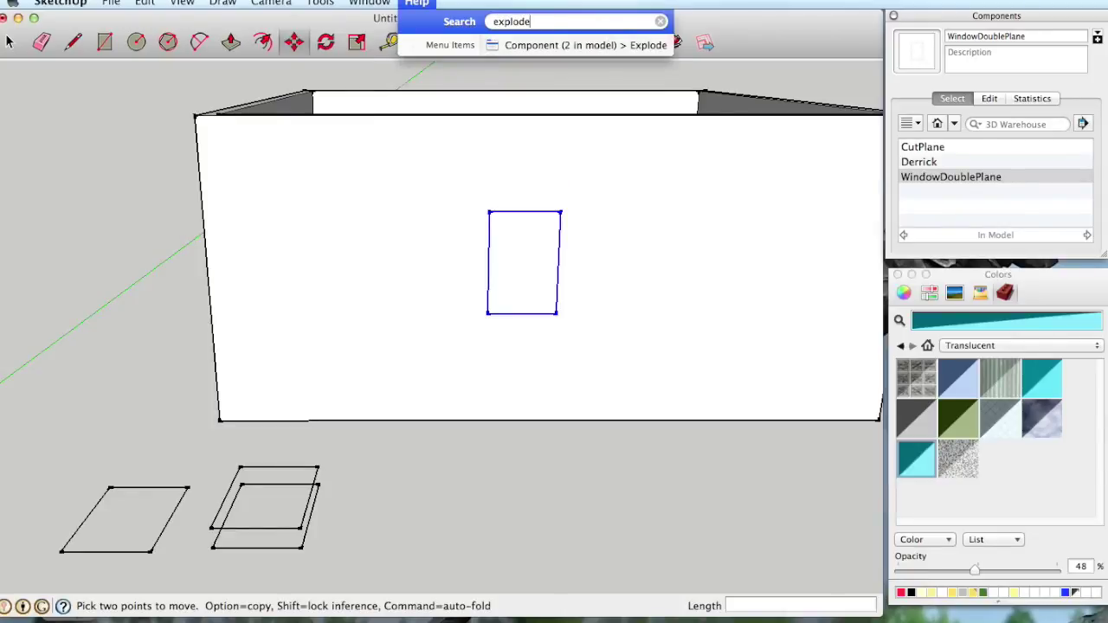
key("Return")
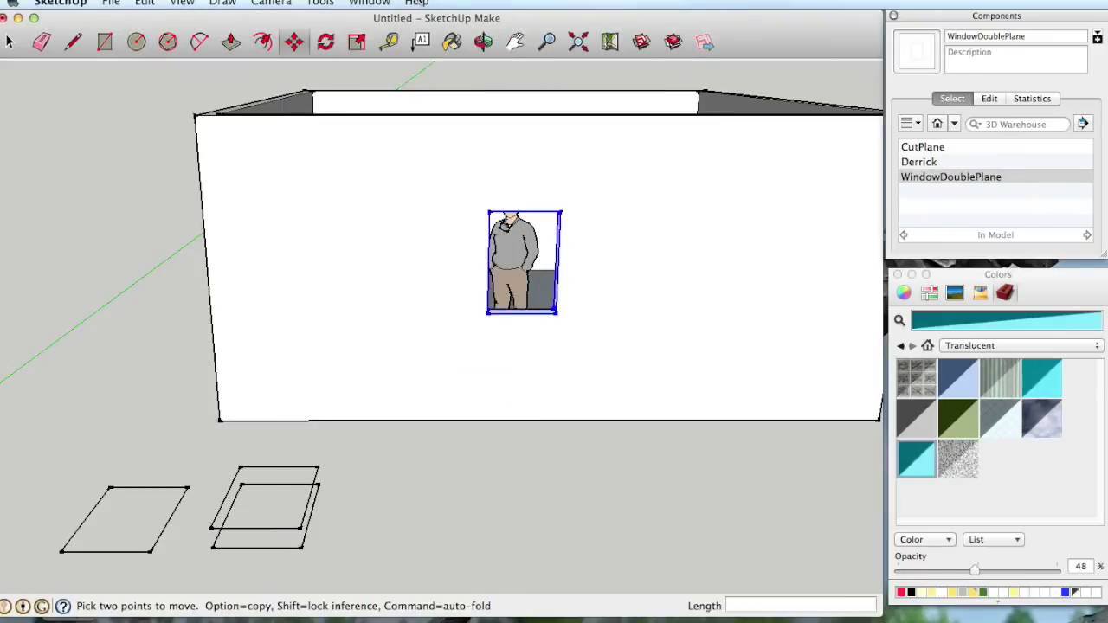
mouse_move(586, 277)
middle_mouse_down()
mouse_move(579, 262)
mouse_move(539, 257)
mouse_move(564, 251)
mouse_move(568, 265)
middle_mouse_up()
Select both cut planes of the window and move them together about 6" diagonally up along the wall.
key("space")
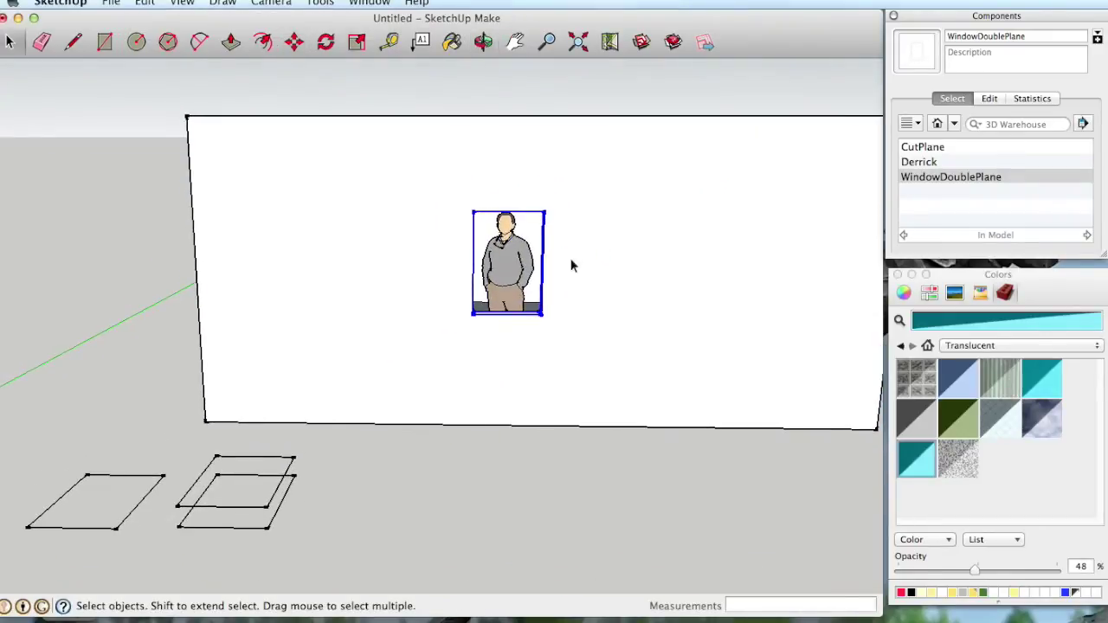
left_click_drag(447, 183, 562, 320)
key("m")
left_click(544, 211)
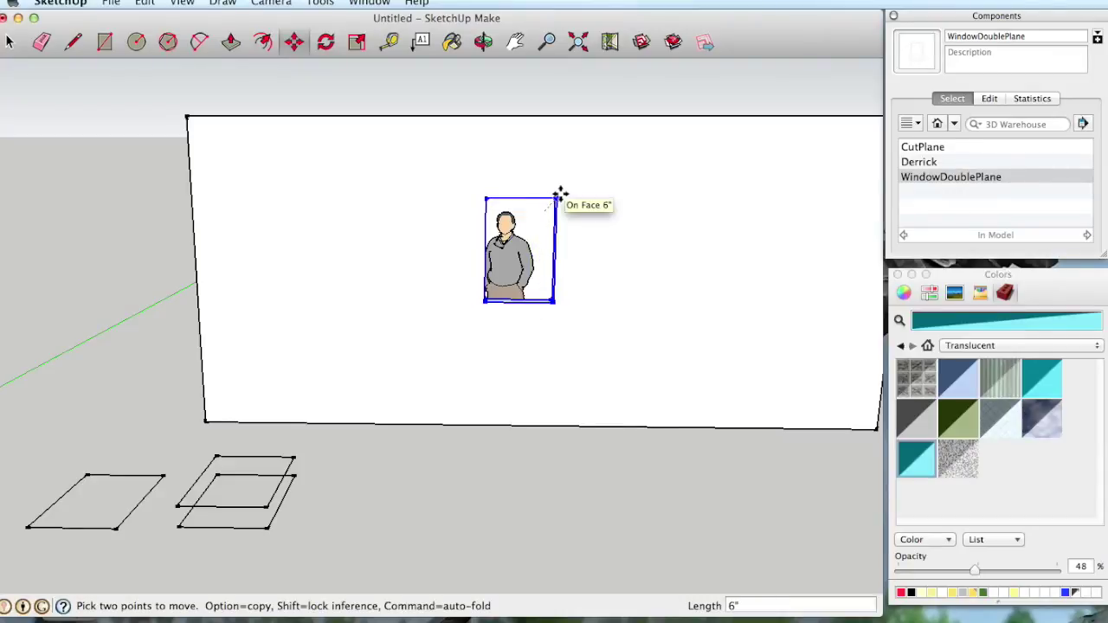
left_click(558, 192)
key("space")
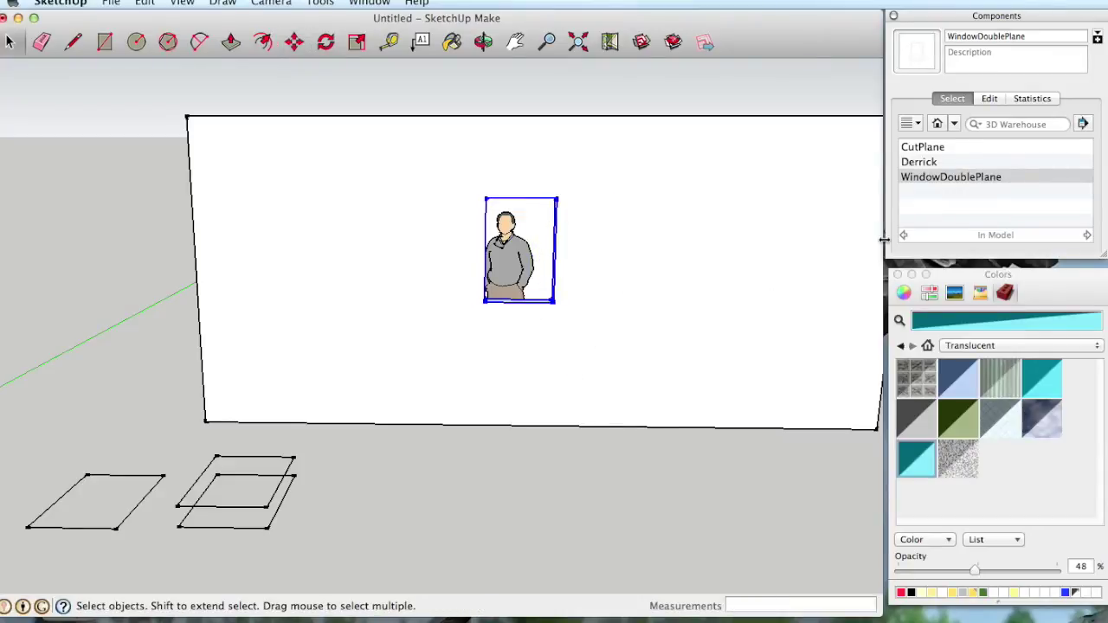
Place a second WindowDoublePlane instance to the right of the first window and explode it.
left_click(974, 177)
left_click(625, 330)
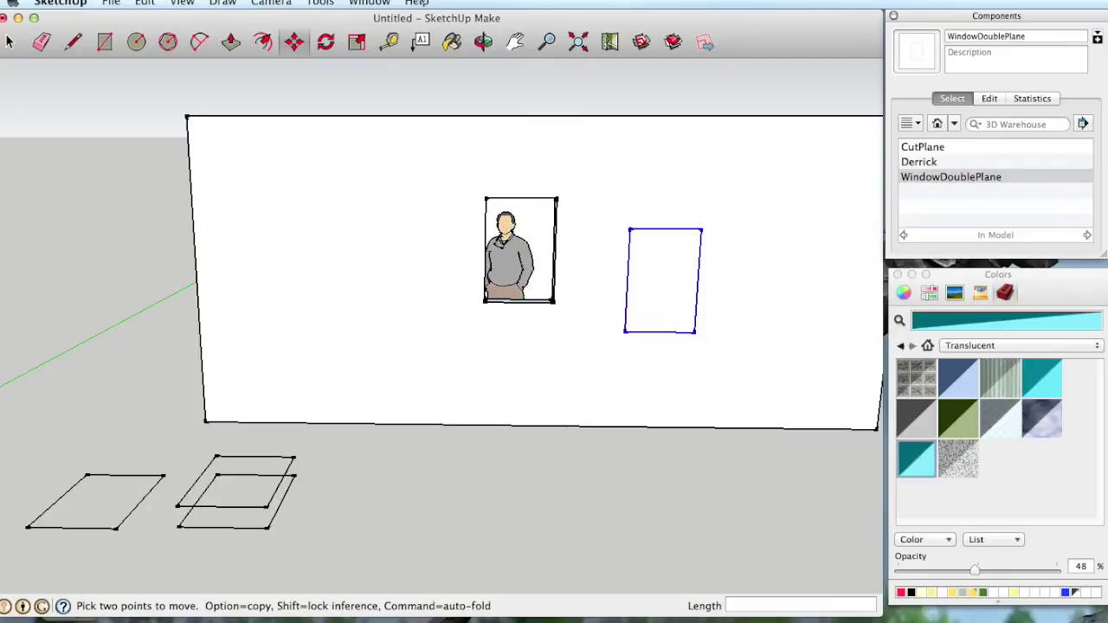
left_click(412, 2)
key("Return")
Move the second window's two cut planes about 6" down and to the right along the wall.
left_click(497, 341)
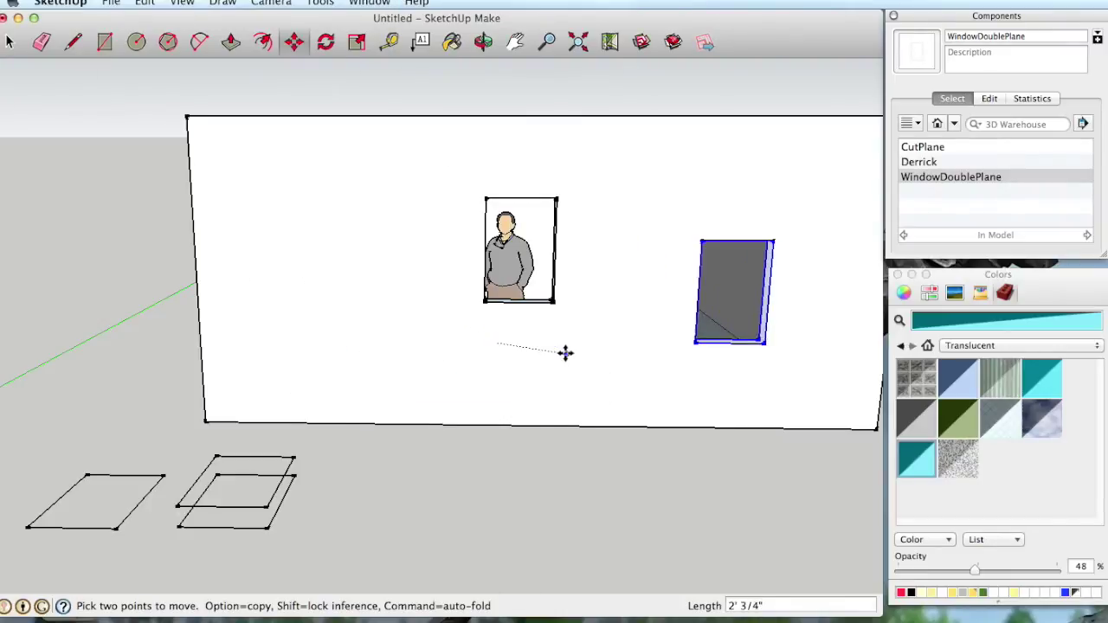
left_click(508, 364)
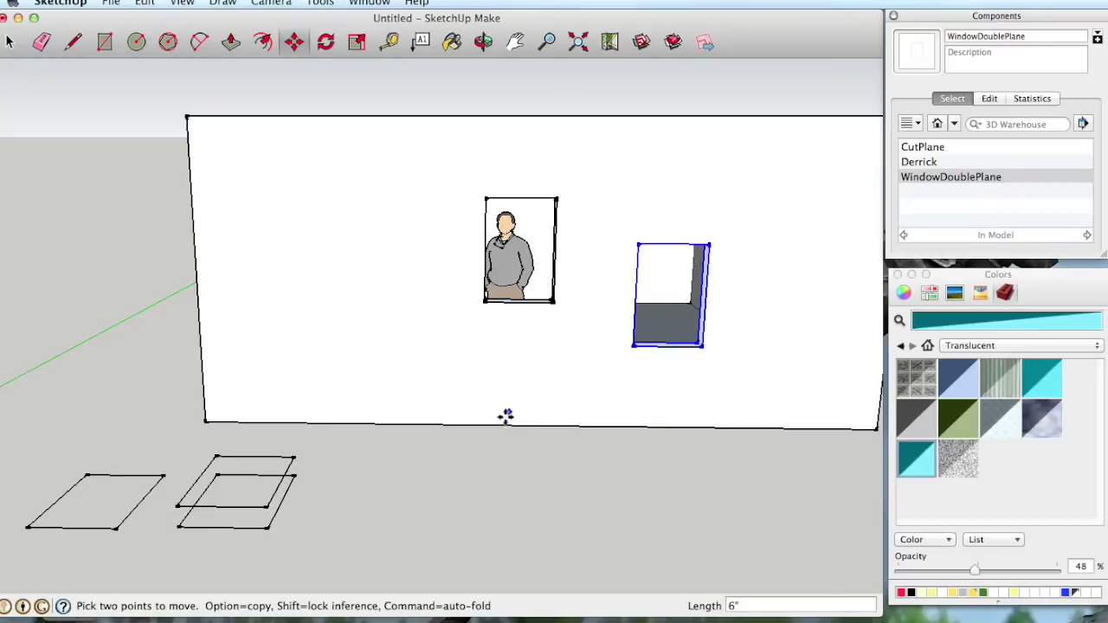
key("space")
Try to move only the outer cut plane of the first window down and to the left.
left_click(480, 368)
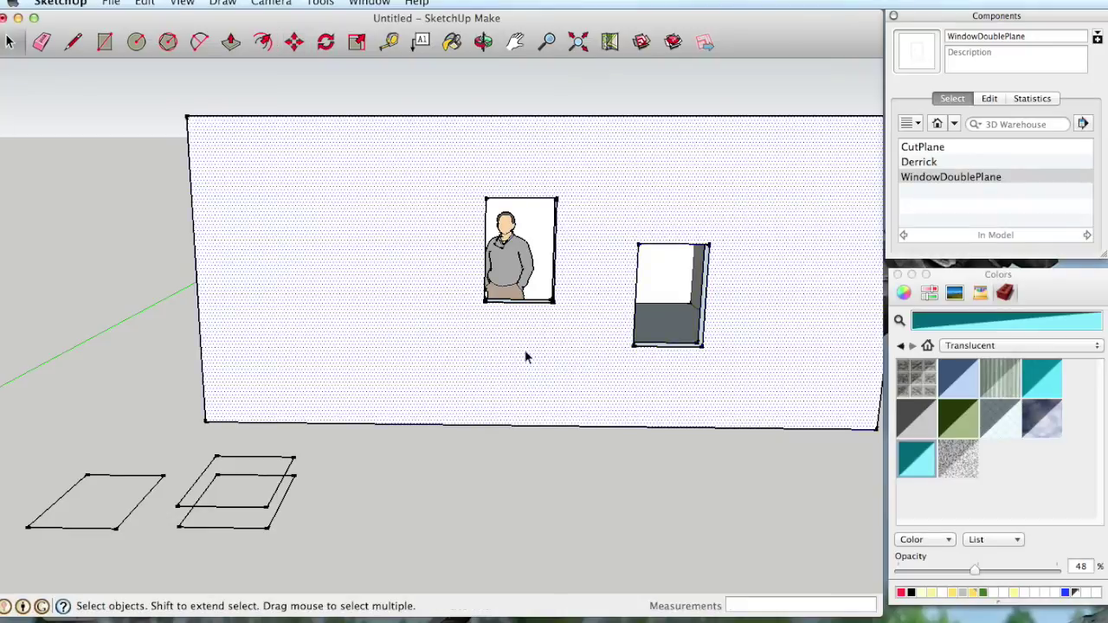
left_click(554, 303)
key("m")
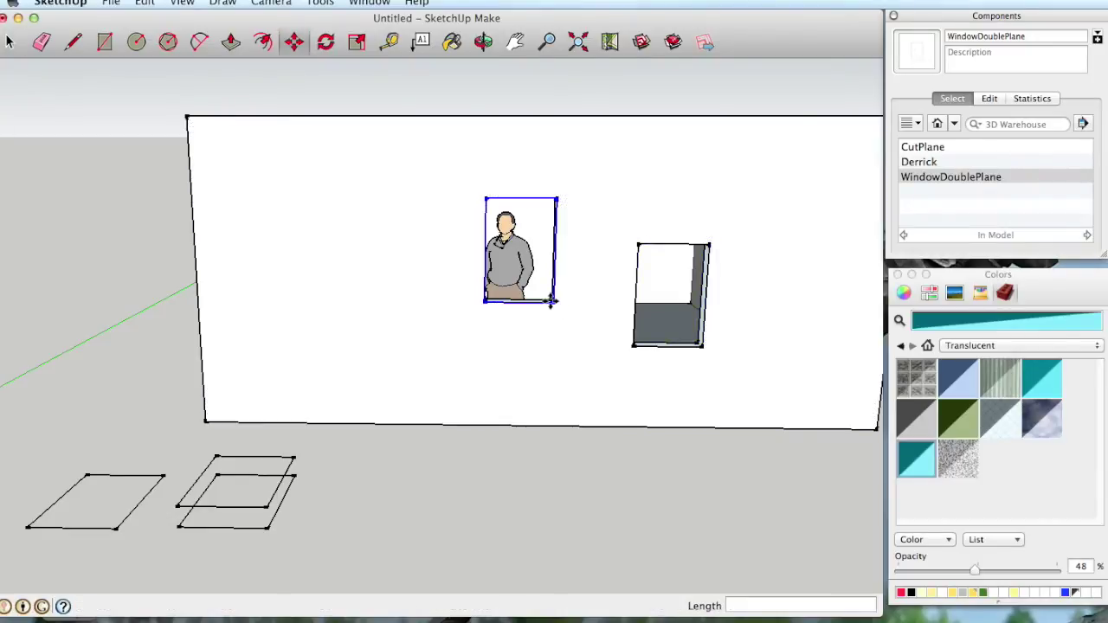
left_click(554, 303)
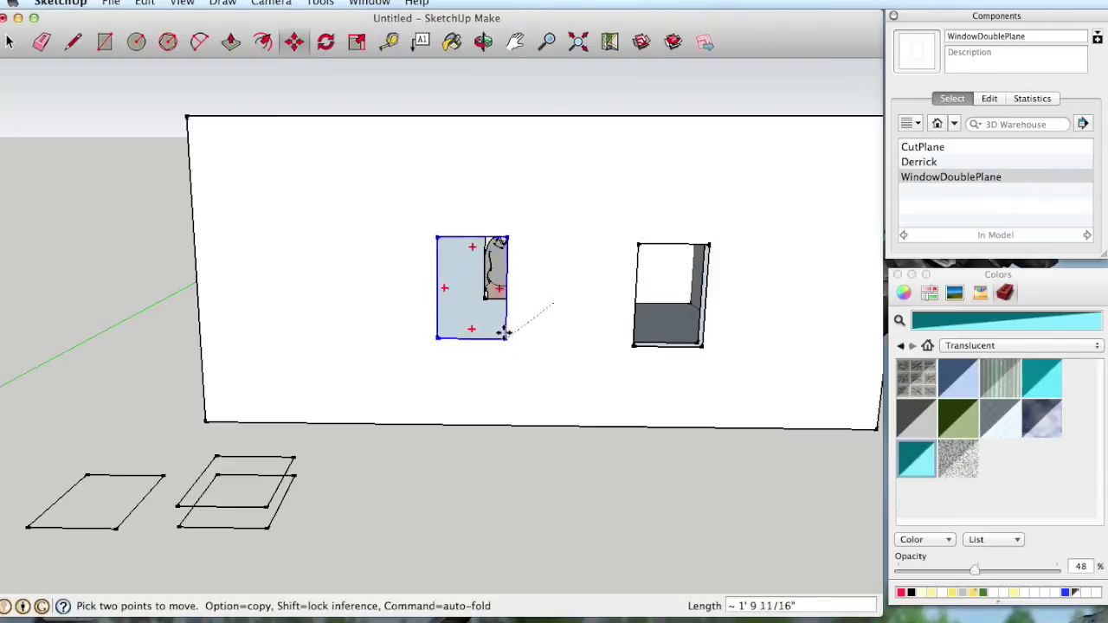
key("Escape")
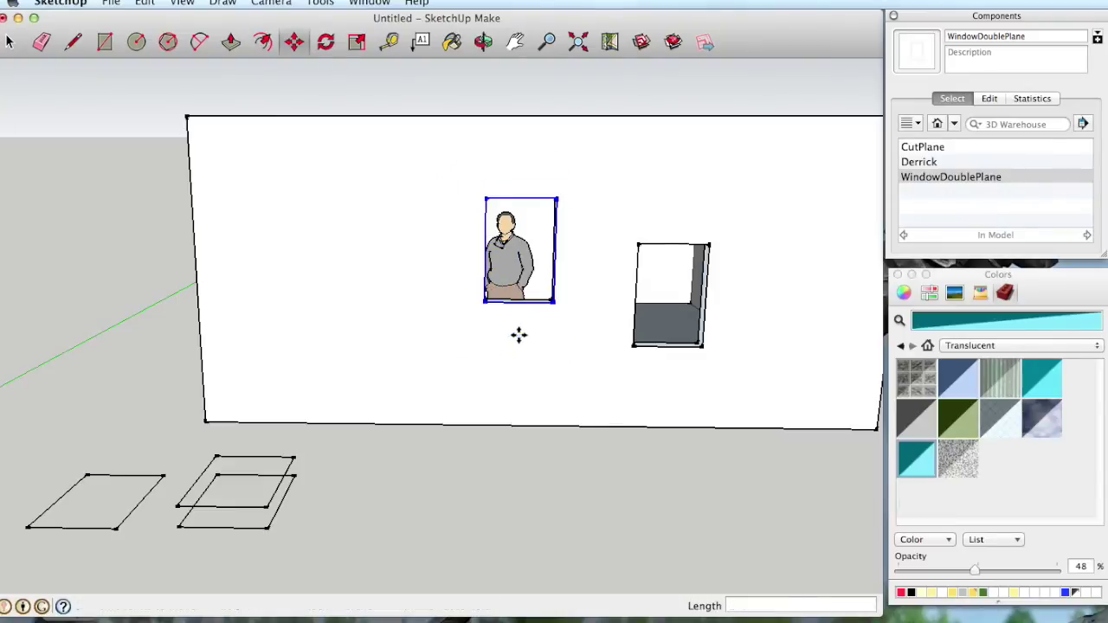
key("space")
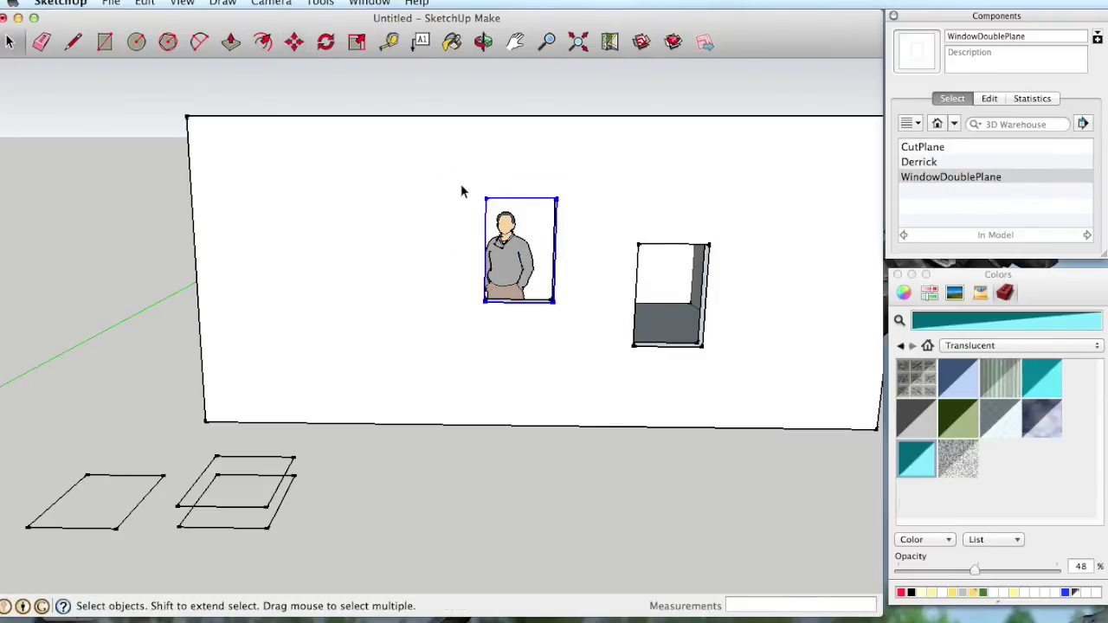
Select both cut planes of the first window and move them about 2' 2" down and to the left.
left_click_drag(461, 184, 567, 327)
key("m")
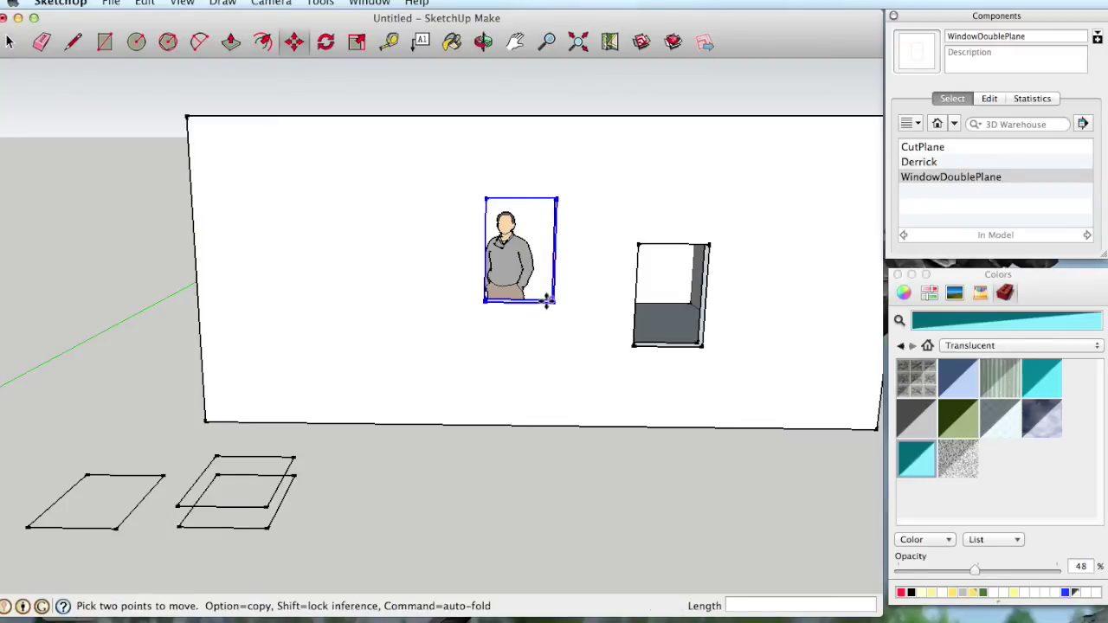
left_click(483, 301)
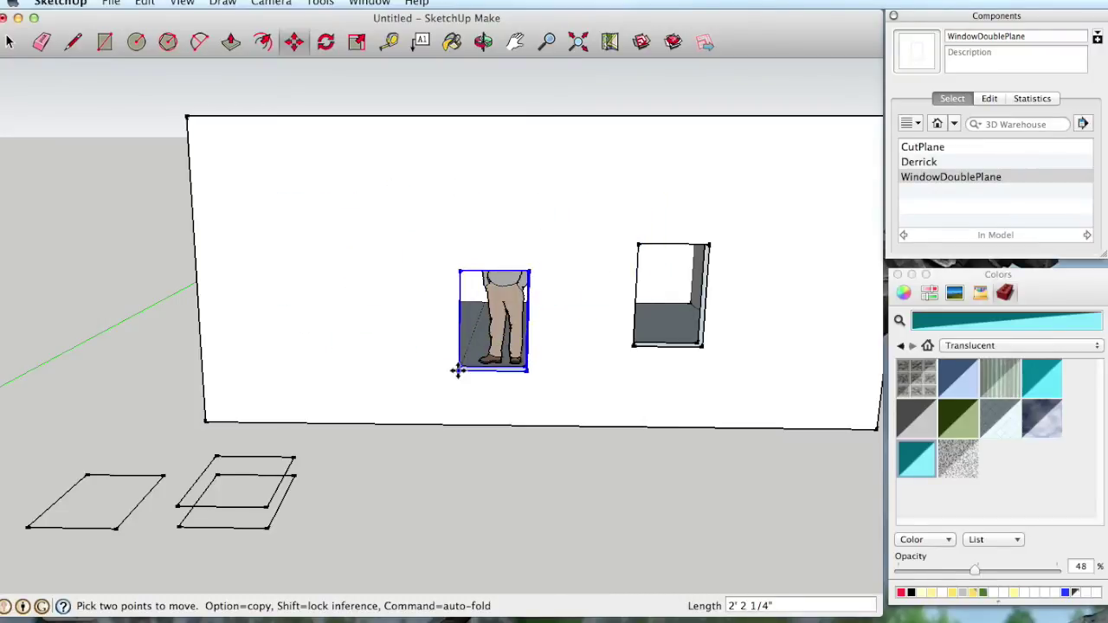
left_click(456, 371)
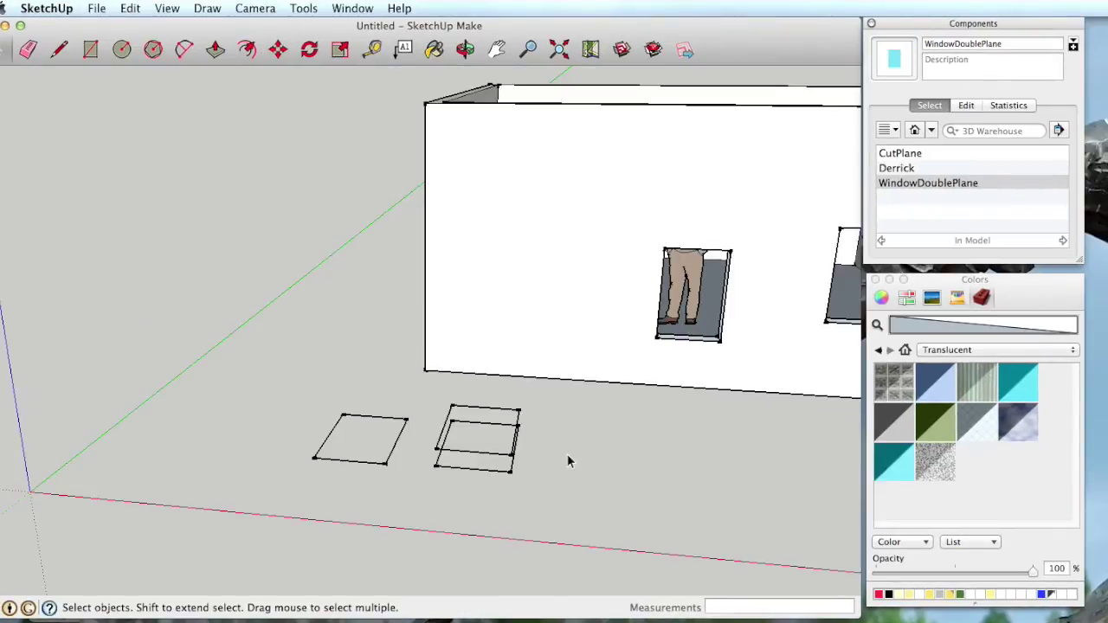
Open the WindowDoublePlane instance on the ground for editing and draw a rectangle across its upper outline from corner to corner.
double_click(516, 454)
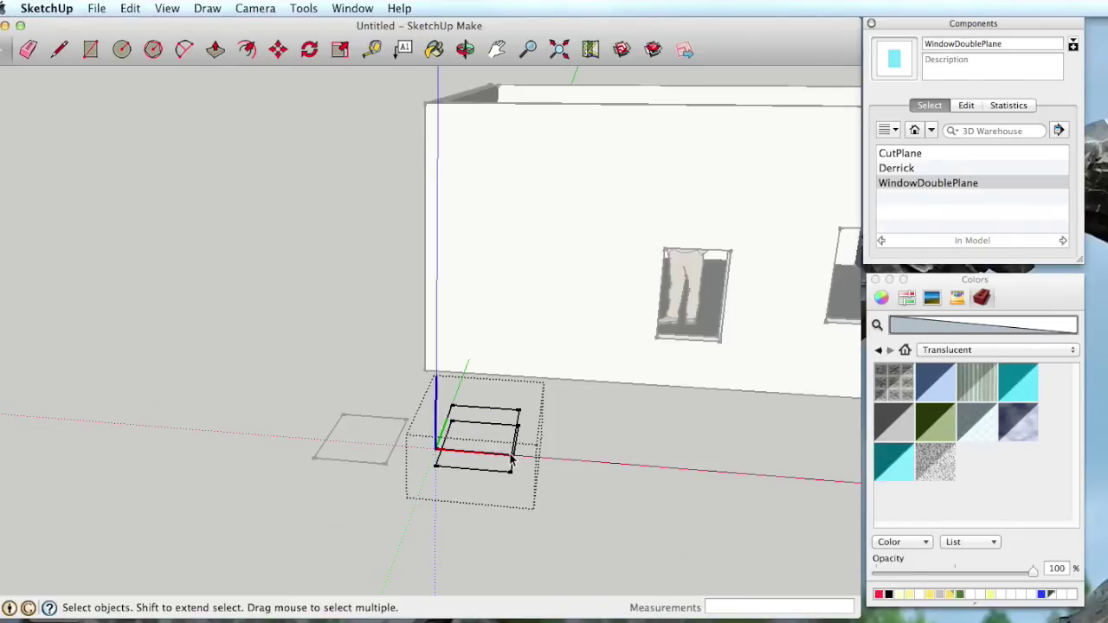
scroll(510, 461, "up", 5)
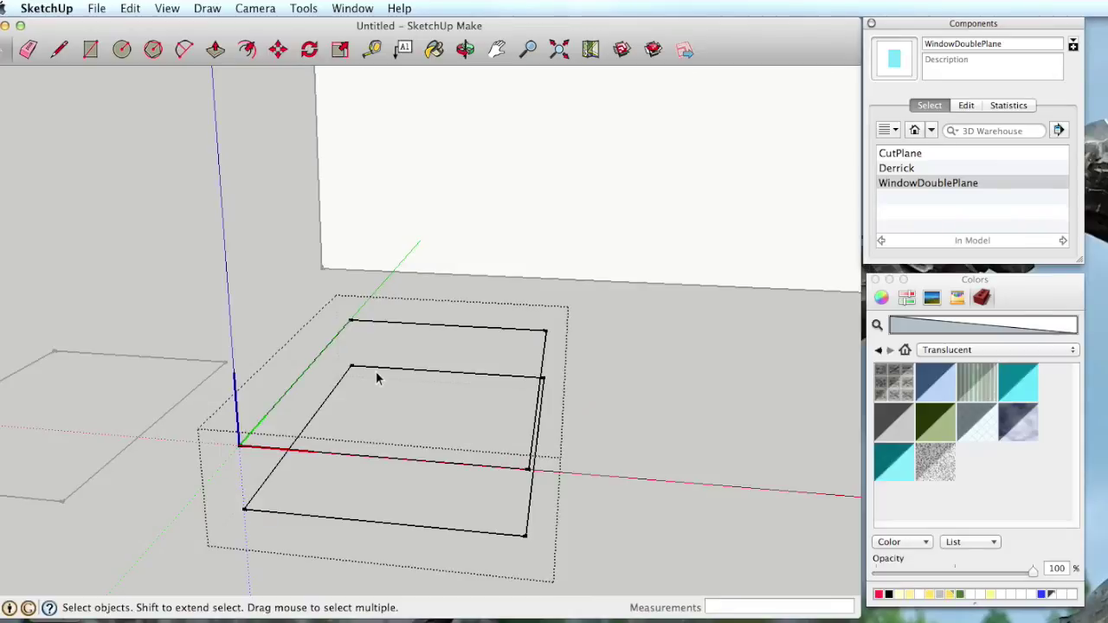
key("r")
left_click(368, 320)
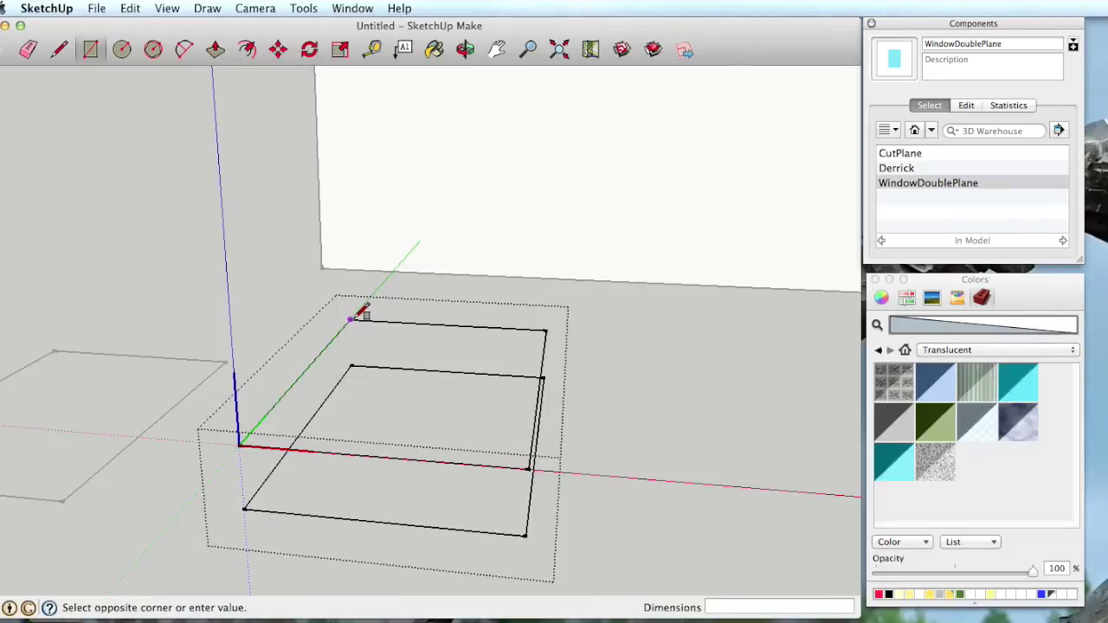
left_click(530, 467)
scroll(539, 458, "down", 2)
Select the new rectangle face with its edges and paint the face with the 60% opacity teal translucent material.
key("space")
double_click(493, 428)
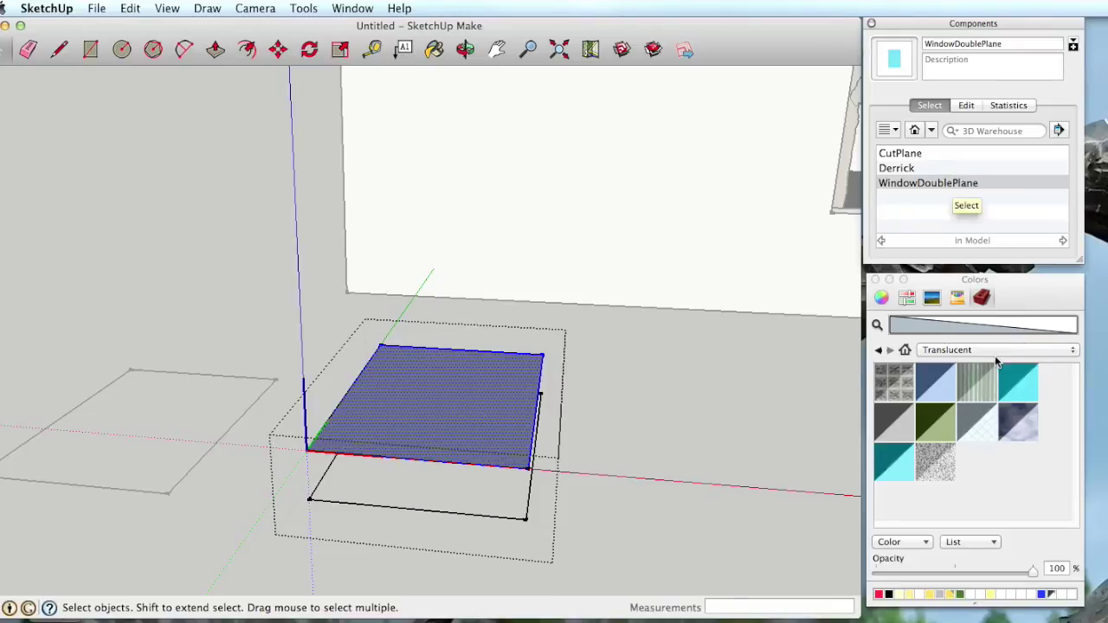
left_click(1019, 386)
left_click(478, 405)
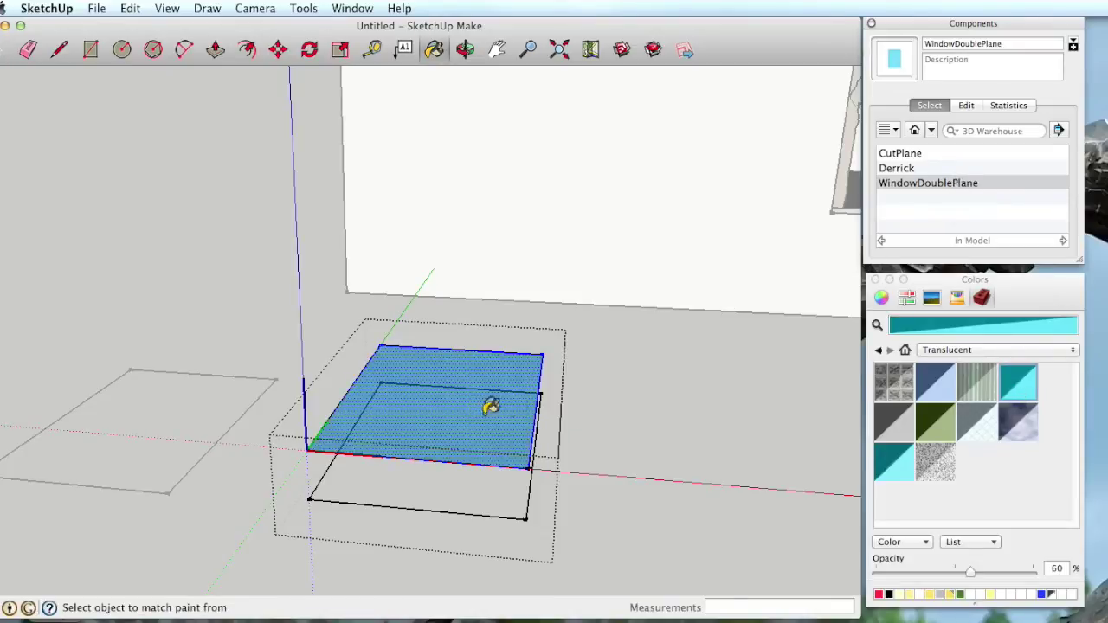
mouse_move(519, 433)
middle_mouse_down()
mouse_move(497, 450)
mouse_move(510, 213)
middle_mouse_up()
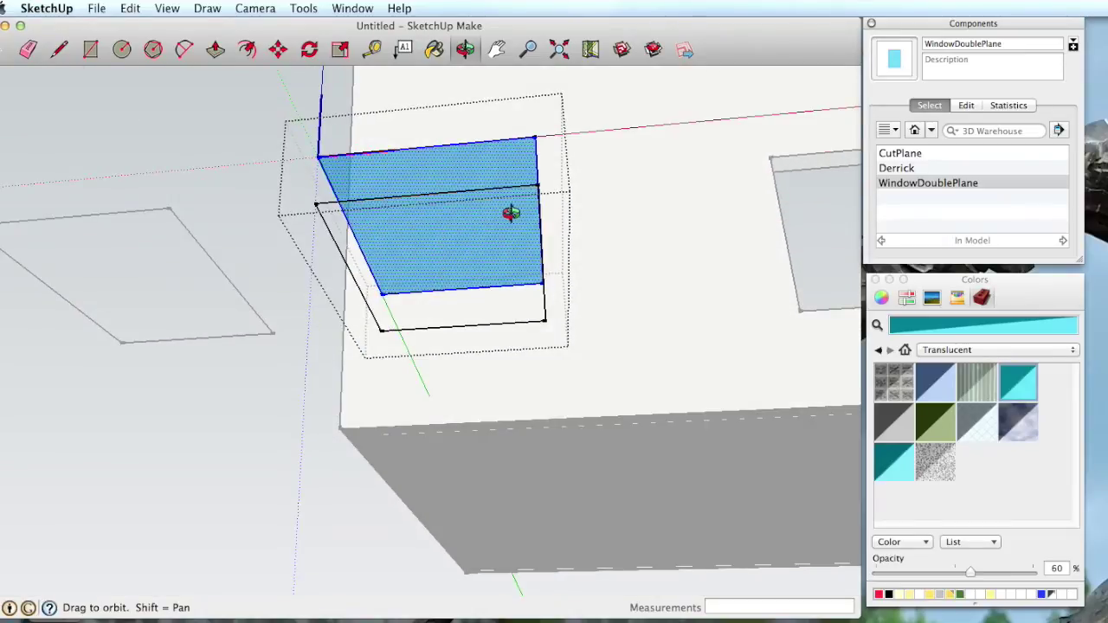
Close the component after editing and place a WindowDoublePlane instance on the outer wall, left of the existing window openings.
key("super")
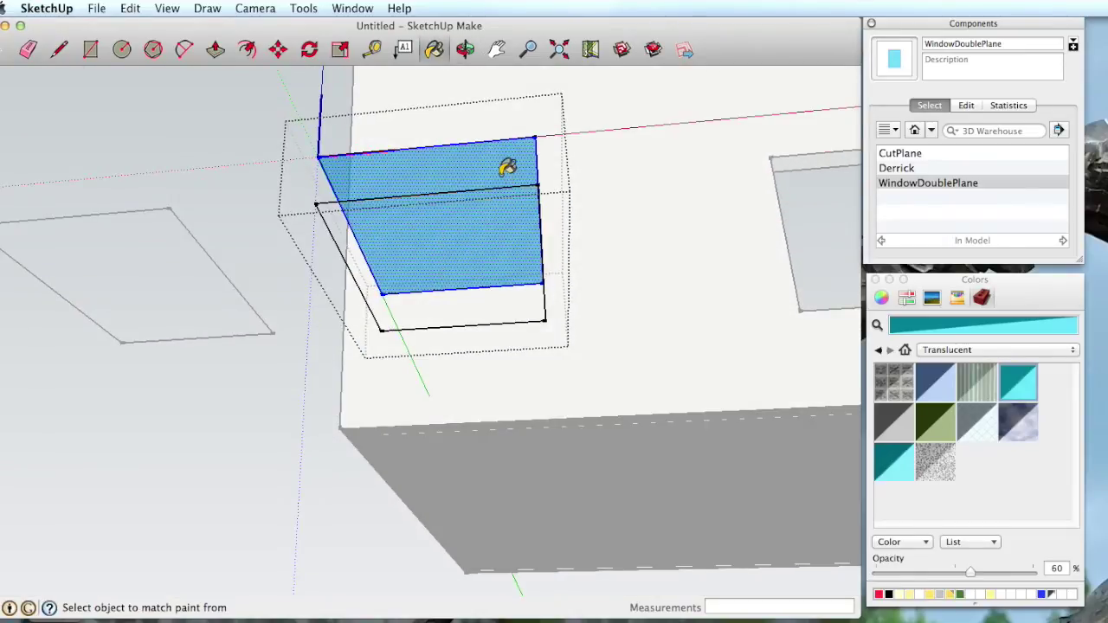
middle_click_drag(557, 210, 568, 380)
key("space")
left_click(586, 378)
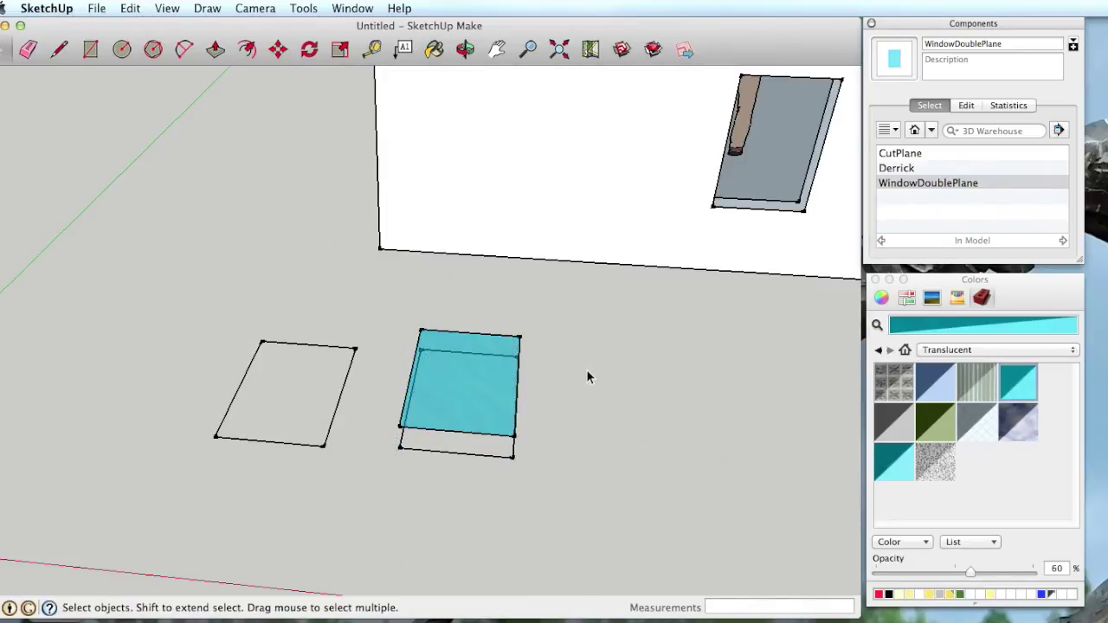
left_click(890, 188)
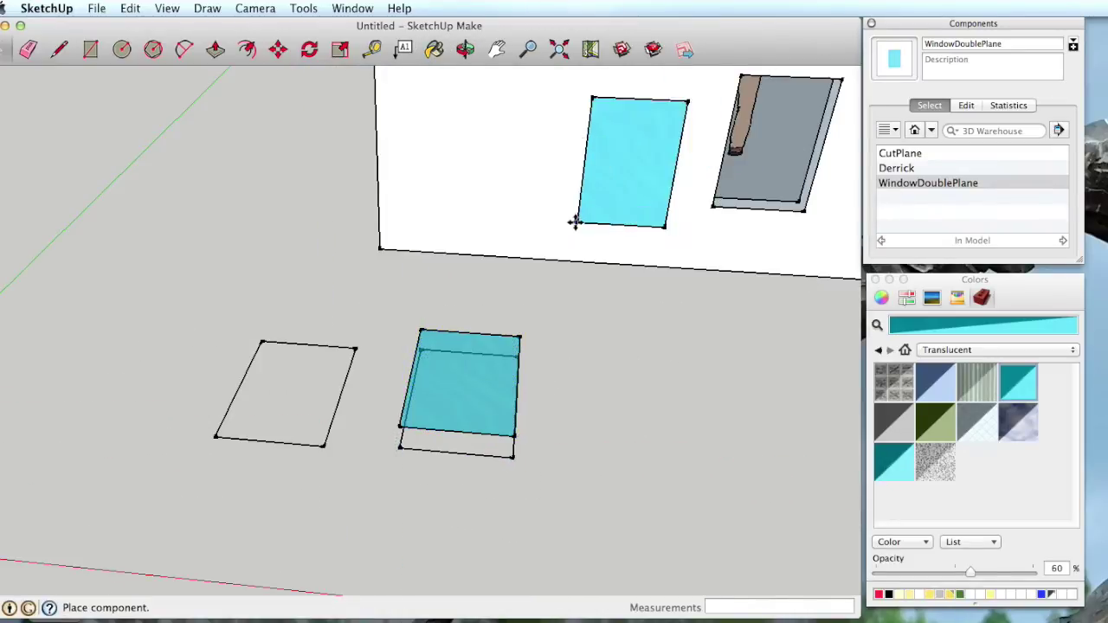
left_click(575, 207)
scroll(602, 288, "down", 3)
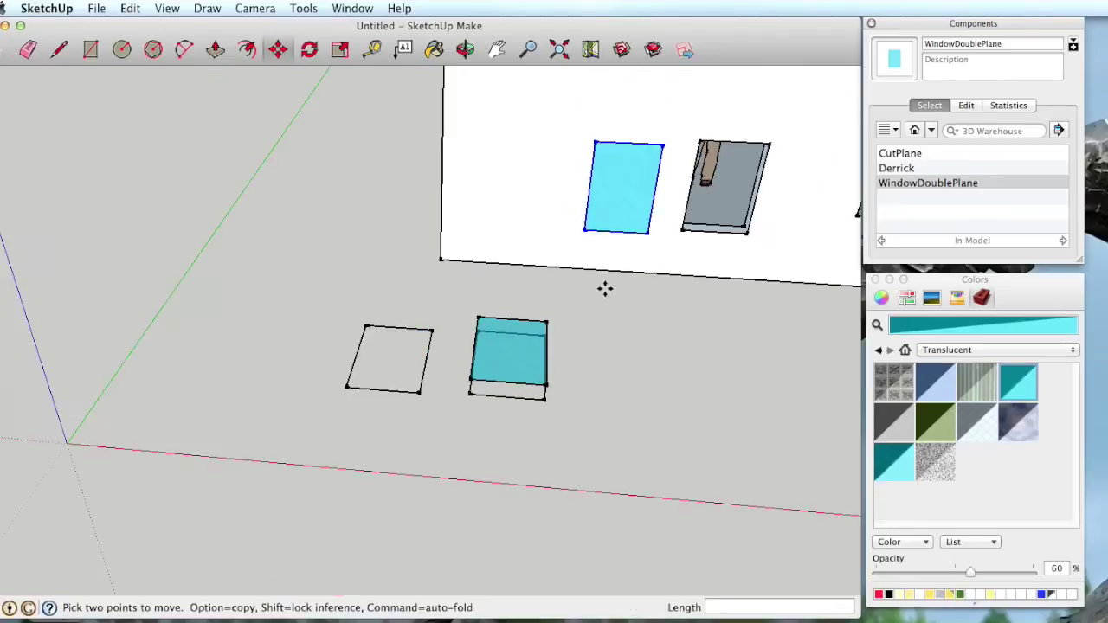
scroll(615, 285, "down", 3)
scroll(620, 281, "up", 3)
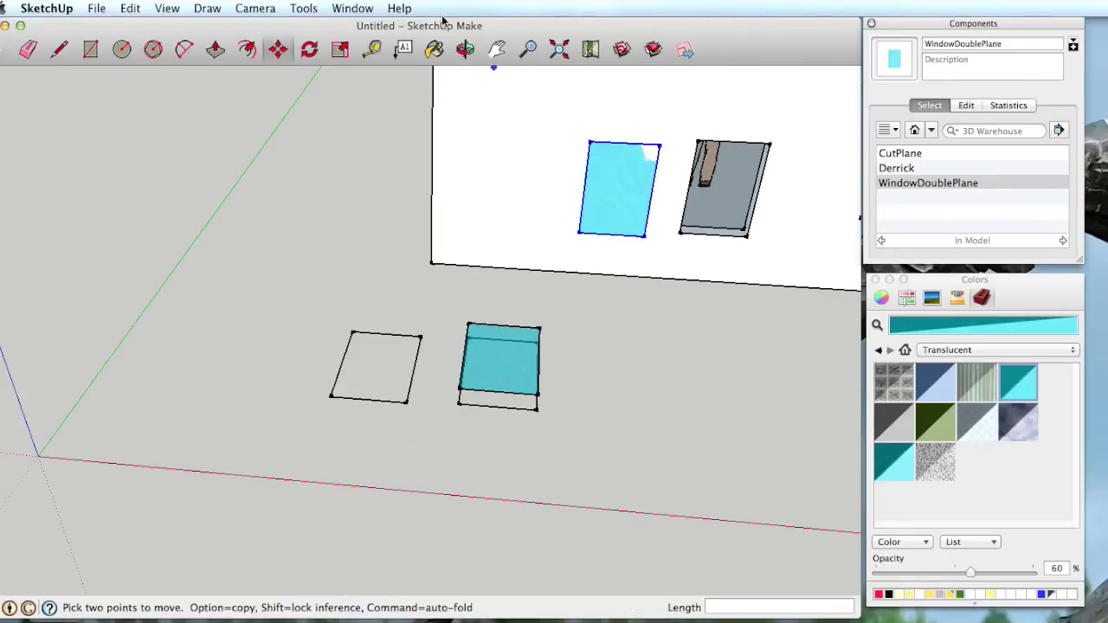
Explode the newly placed WindowDoublePlane instance on the wall and clear the selection.
left_click(397, 8)
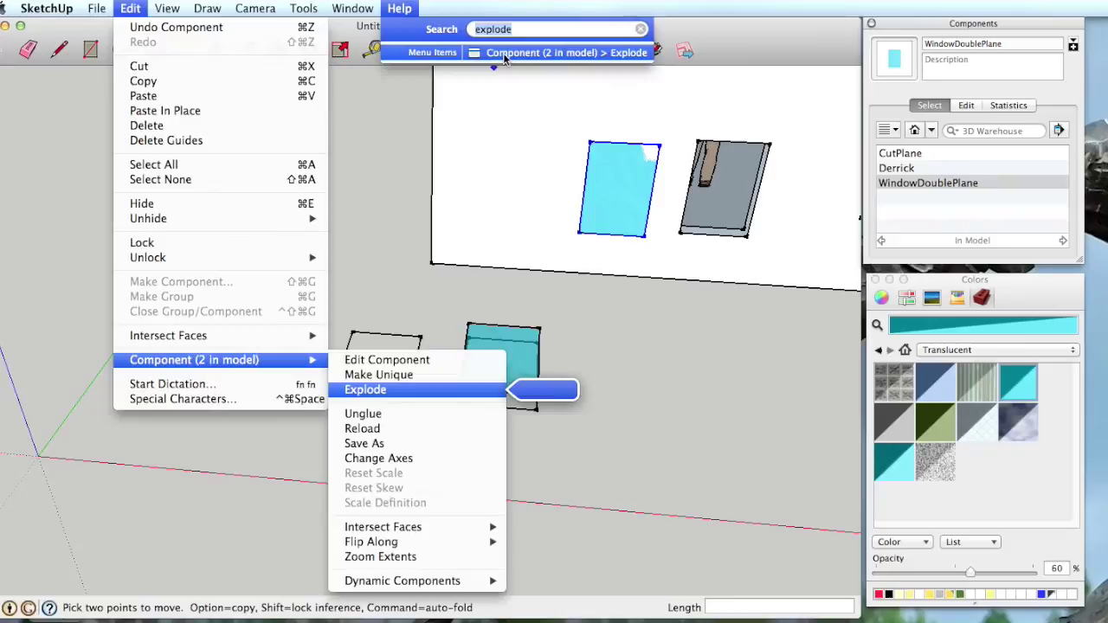
left_click(488, 52)
middle_click_drag(646, 343, 759, 328)
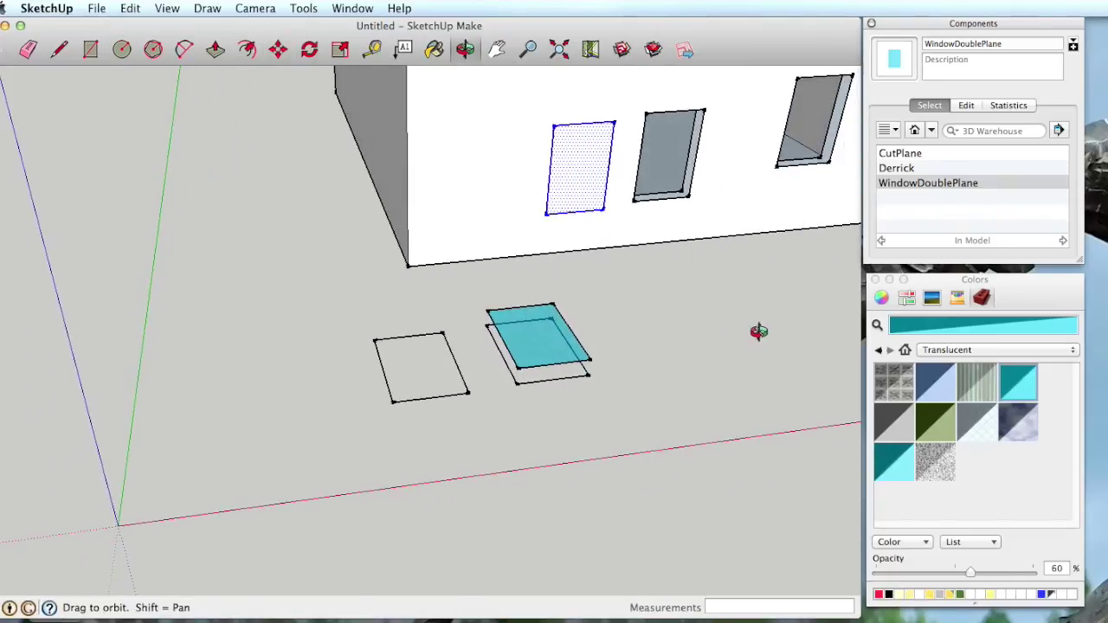
scroll(663, 299, "up", 2)
middle_click_drag(604, 288, 595, 351)
key("space")
left_click(593, 386)
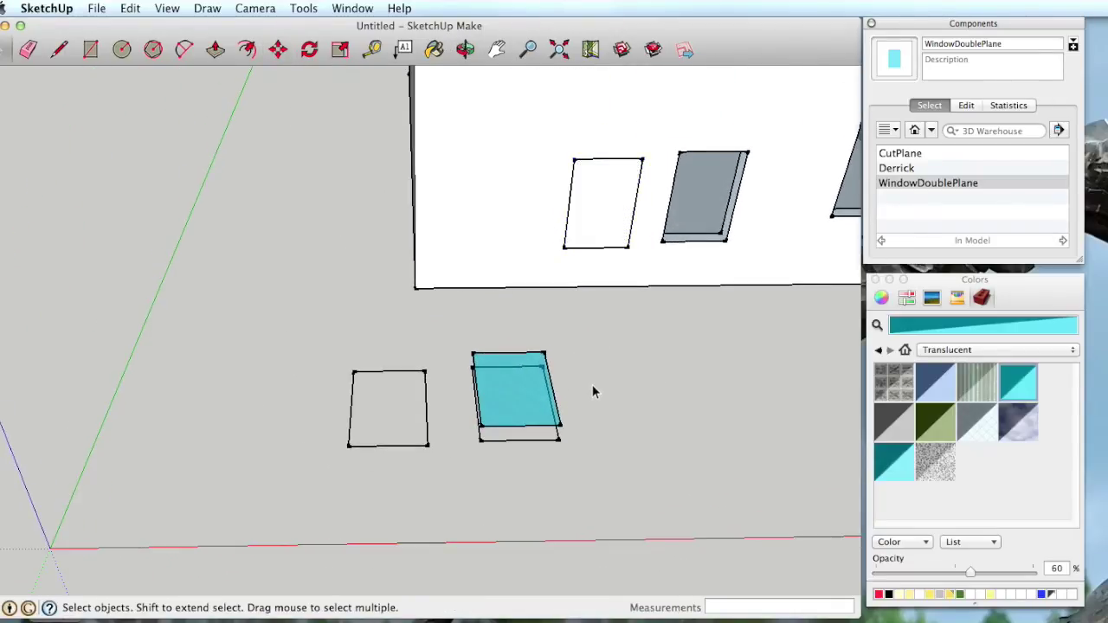
Edit the WindowDoublePlane instance on the ground, move the glass face with its edges down the blue axis by .025", and close the component.
double_click(511, 424)
left_click(511, 424)
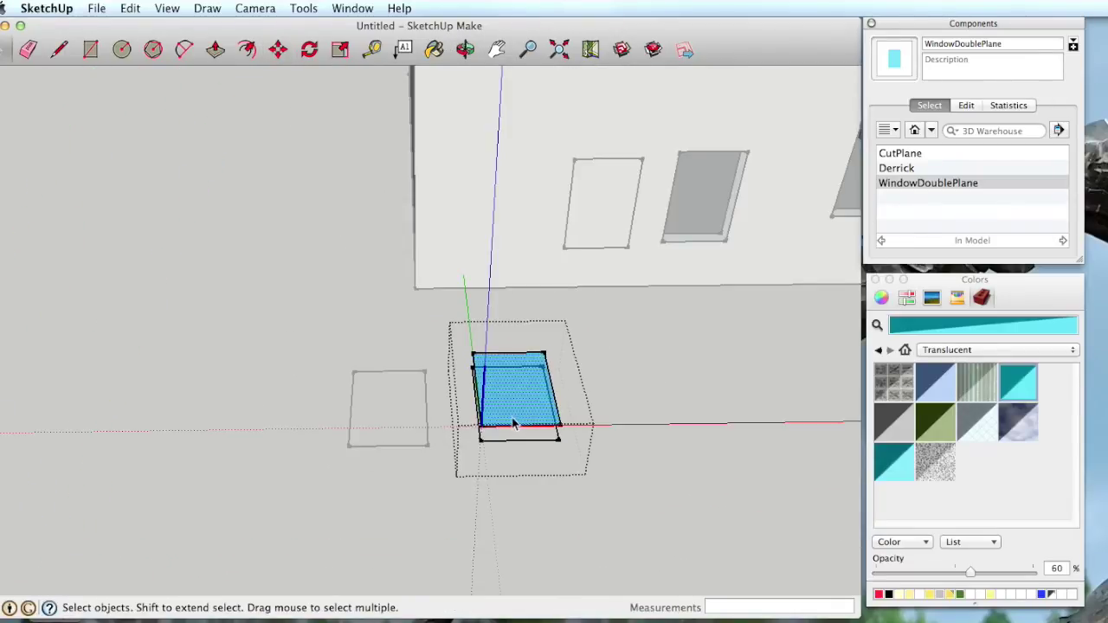
scroll(514, 411, "up", 5)
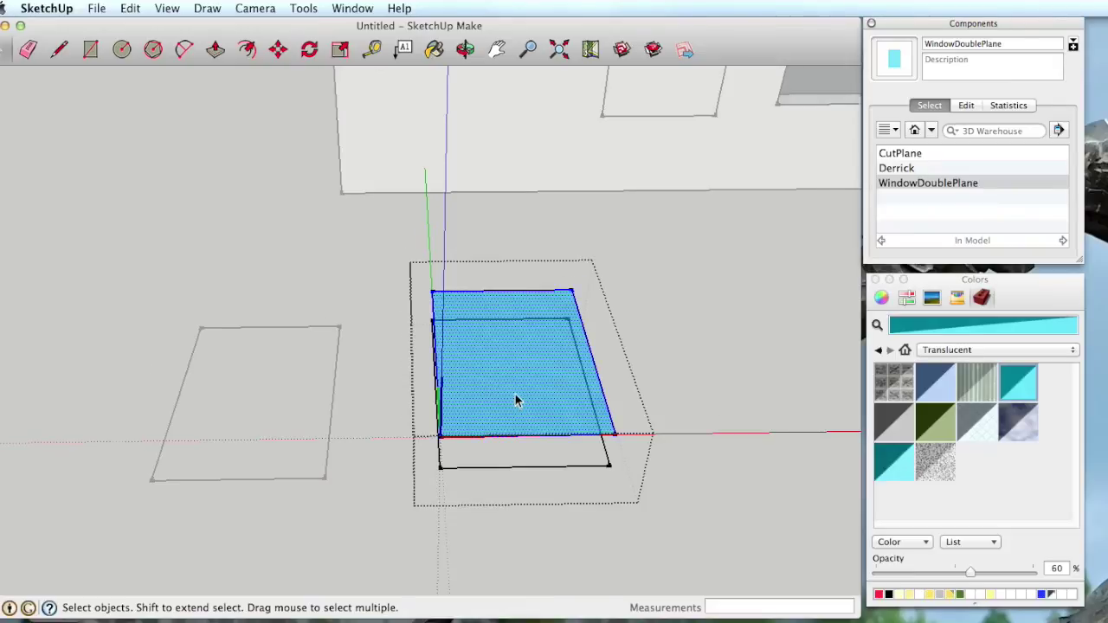
scroll(516, 401, "up", 5)
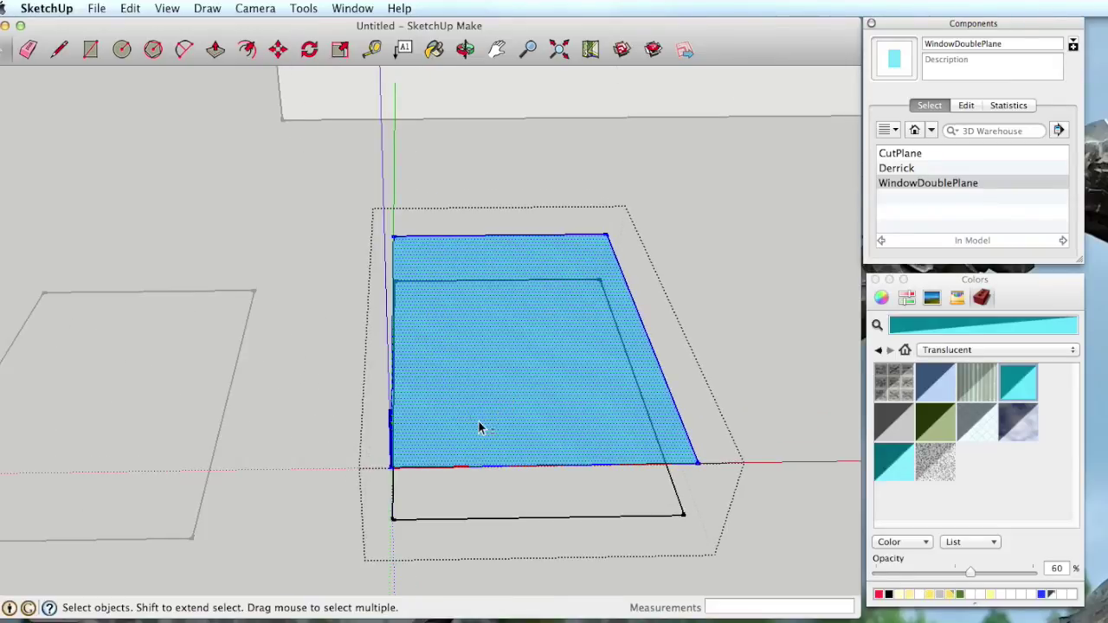
middle_click_drag(480, 428, 480, 327)
key("m")
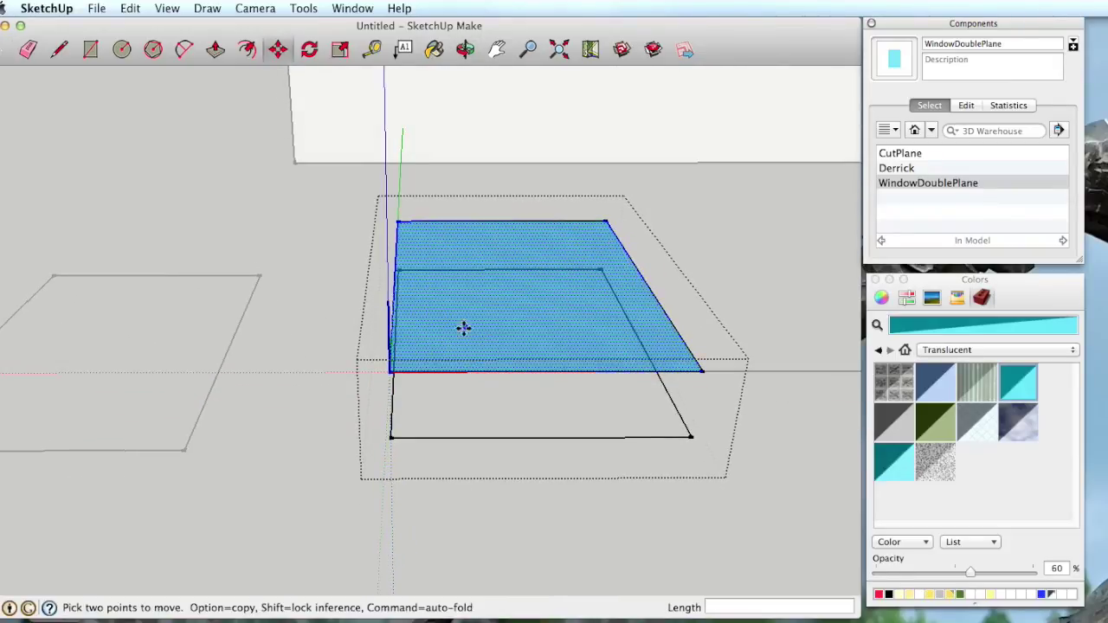
left_click(389, 372)
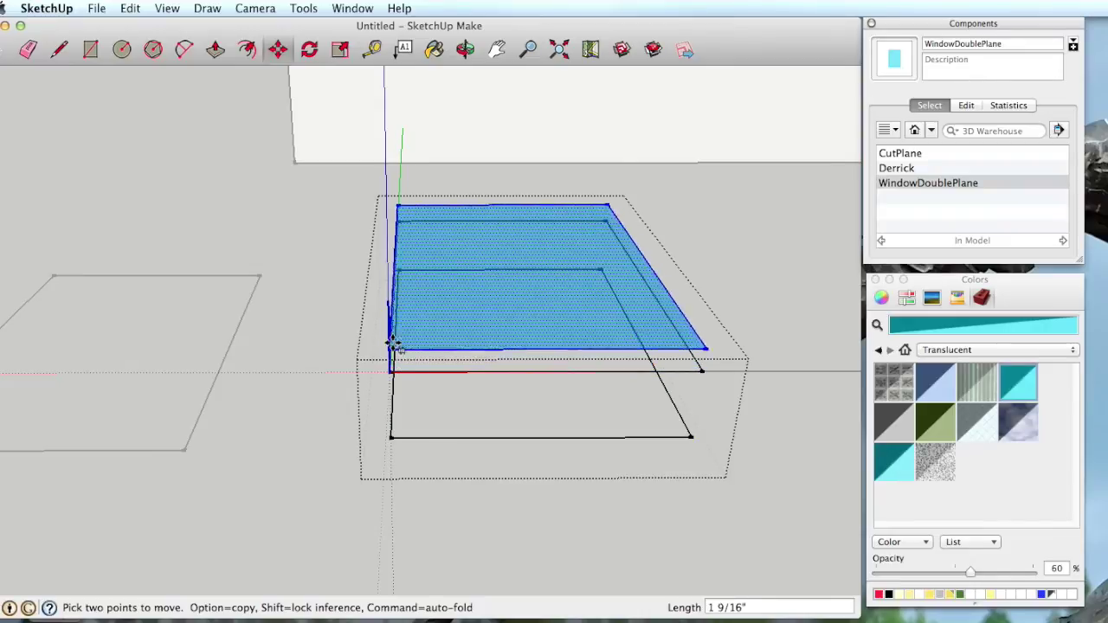
left_click(390, 380)
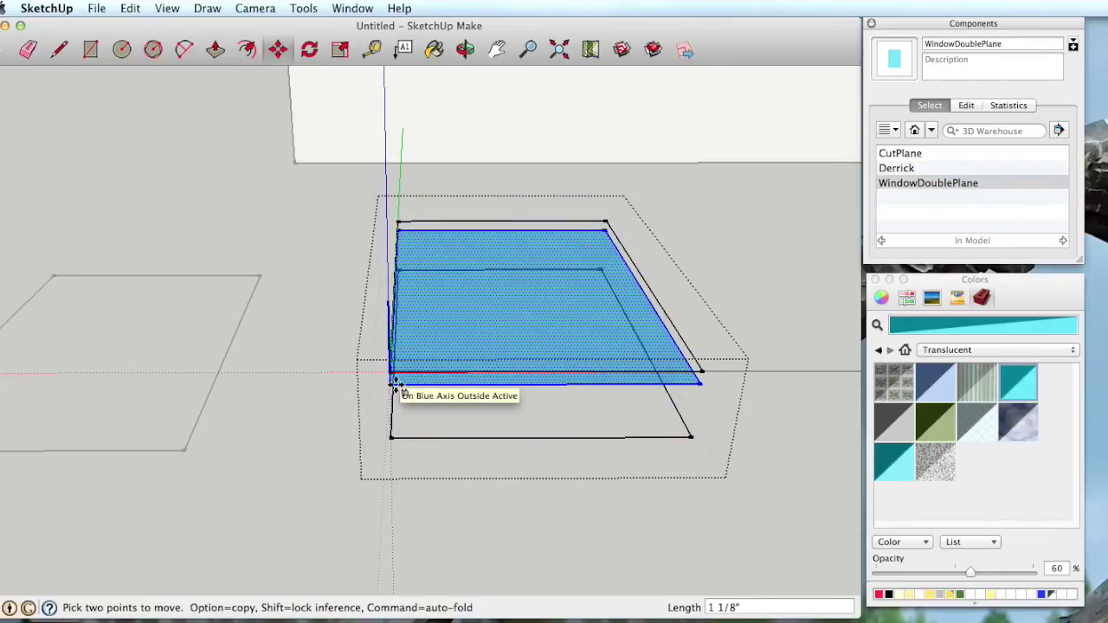
type(".025")
key("Return")
scroll(744, 282, "down", 5)
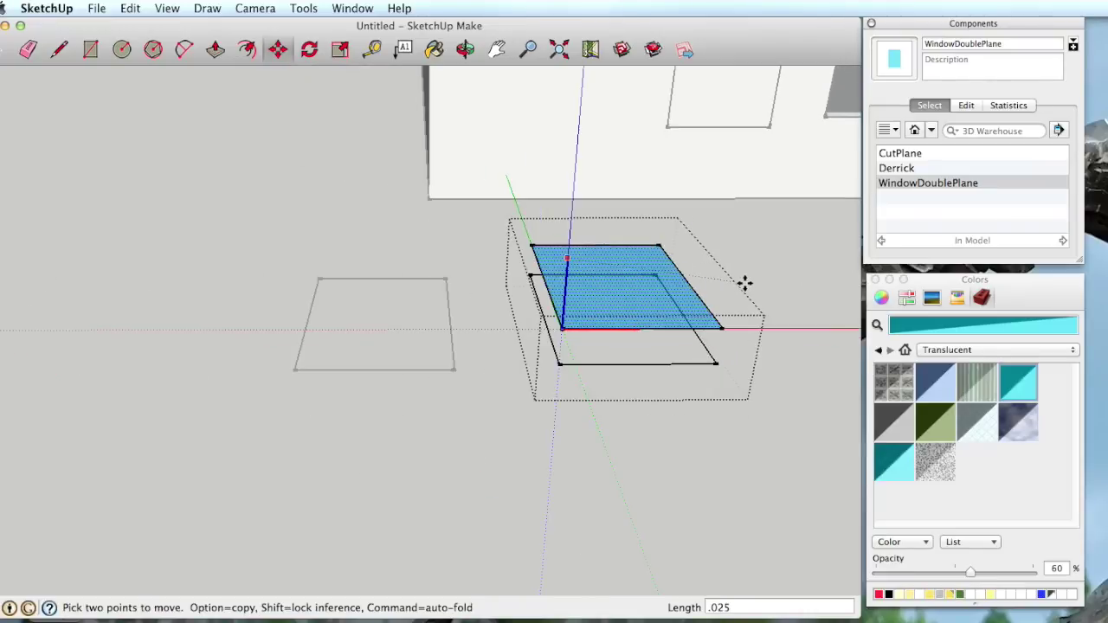
key("space")
left_click(811, 277)
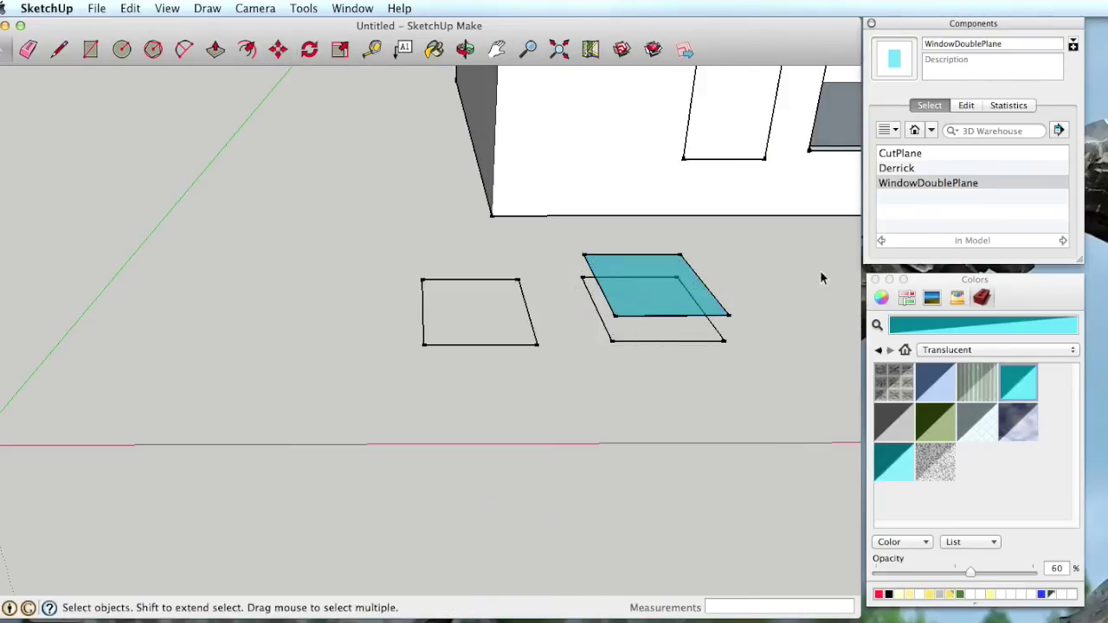
Place another WindowDoublePlane instance on the wall, between the wall's left corner and the last exploded window.
left_click(930, 182)
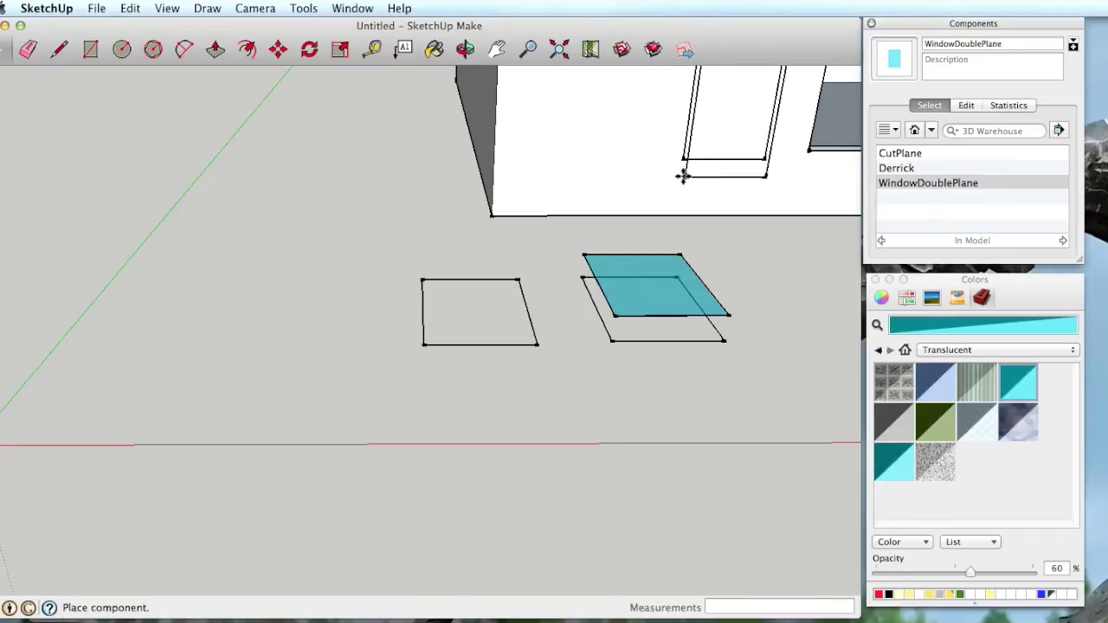
left_click(574, 185)
scroll(601, 174, "down", 2)
middle_click_drag(602, 173, 499, 354, "shift")
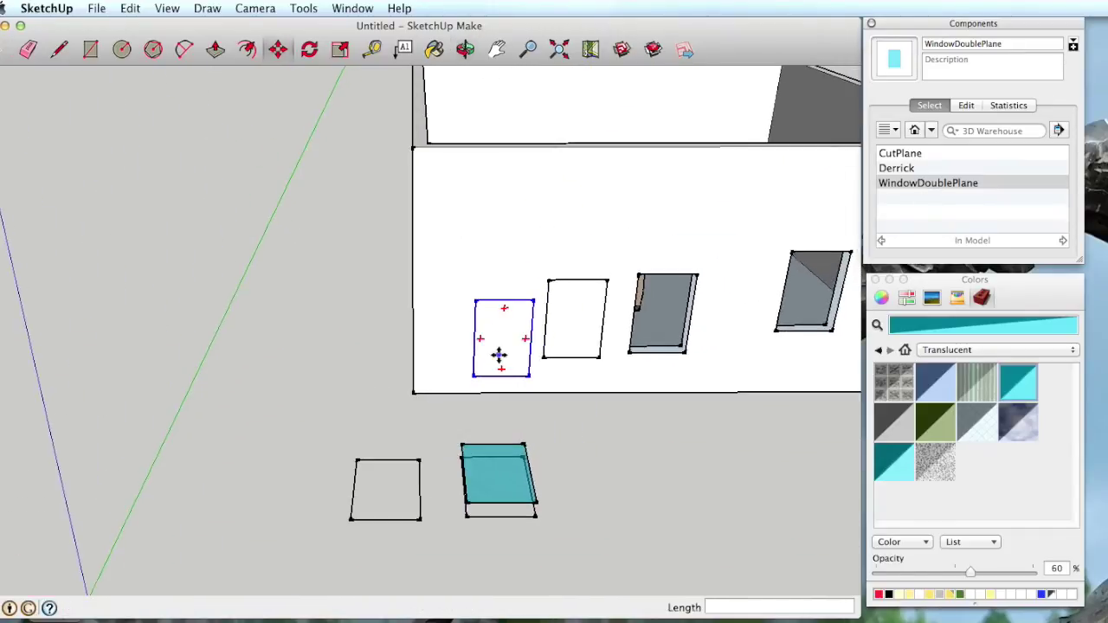
scroll(498, 355, "up", 4)
key("space")
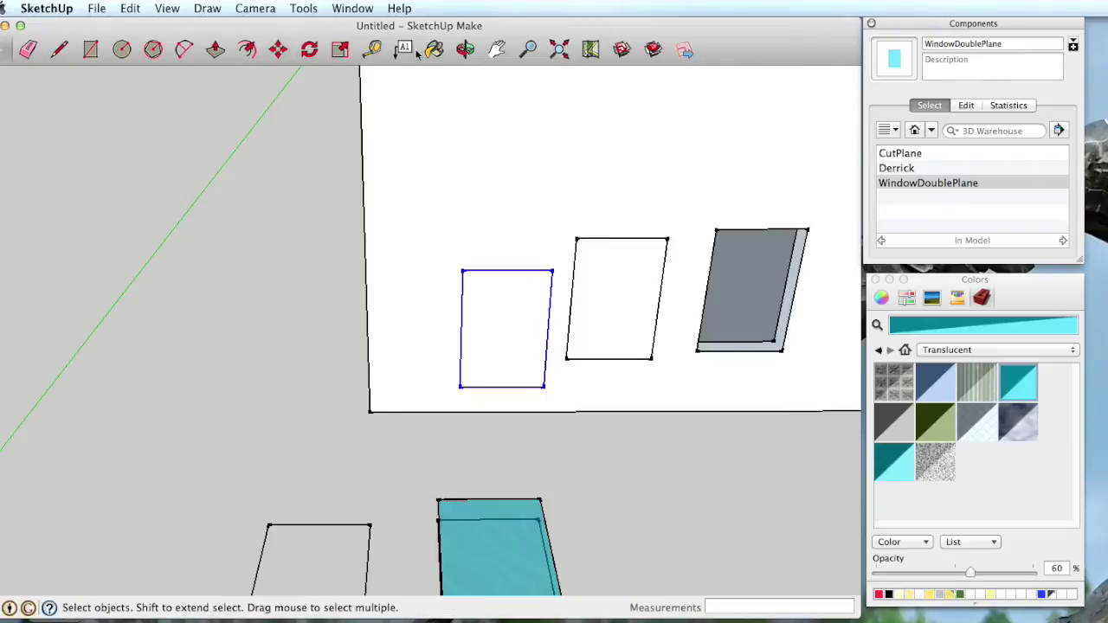
Explode the WindowDoublePlane instance nearest the wall's left corner and deselect its geometry.
left_click(399, 7)
left_click(499, 49)
middle_click_drag(494, 252, 589, 404)
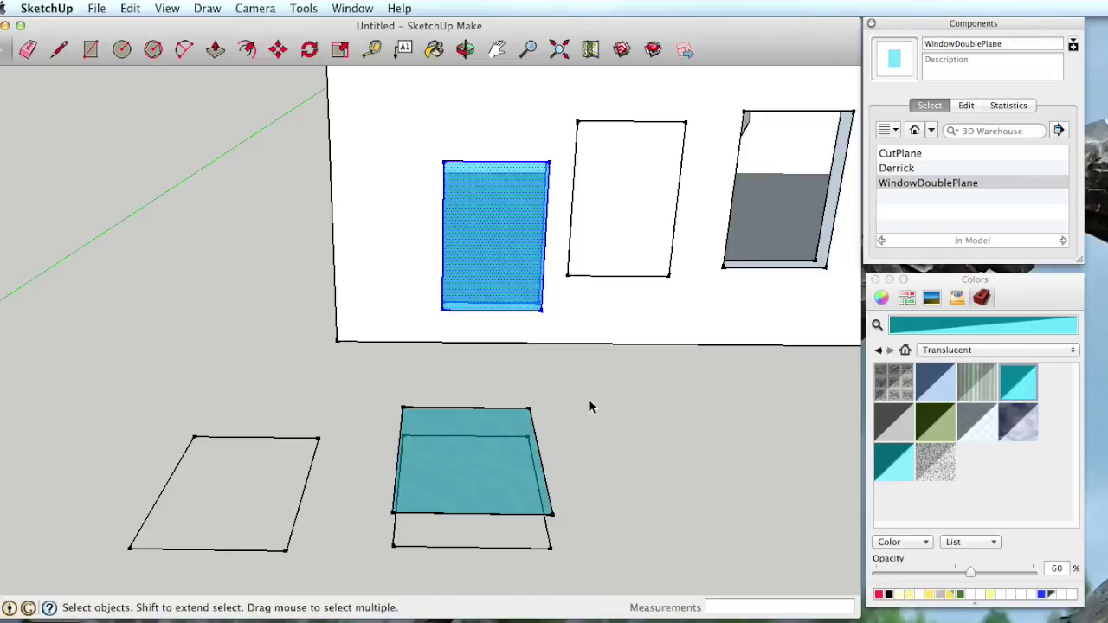
left_click(630, 473)
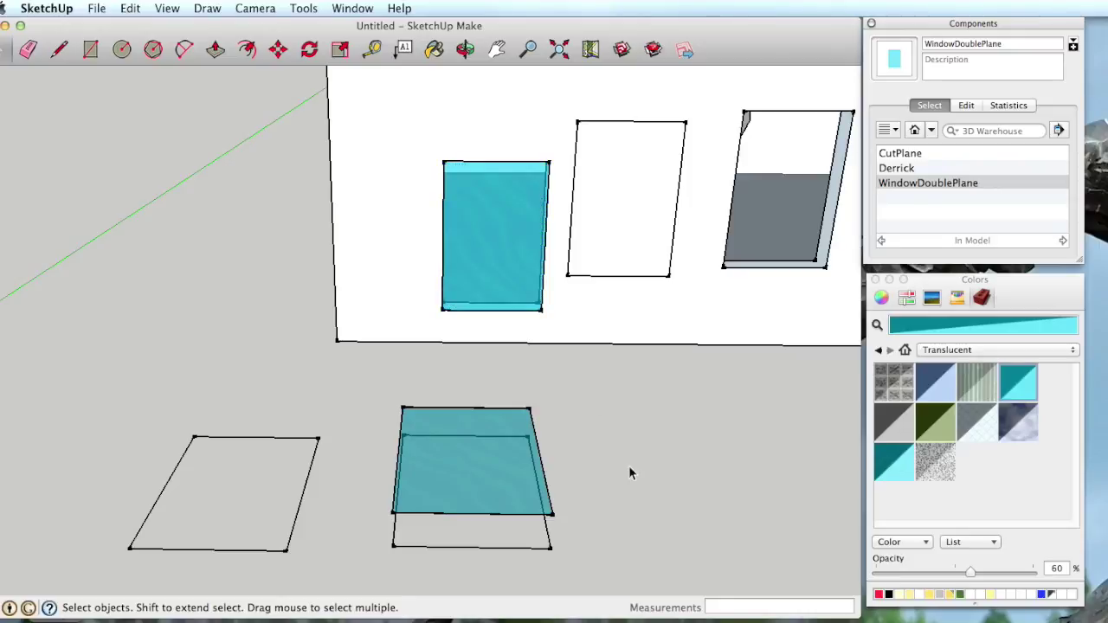